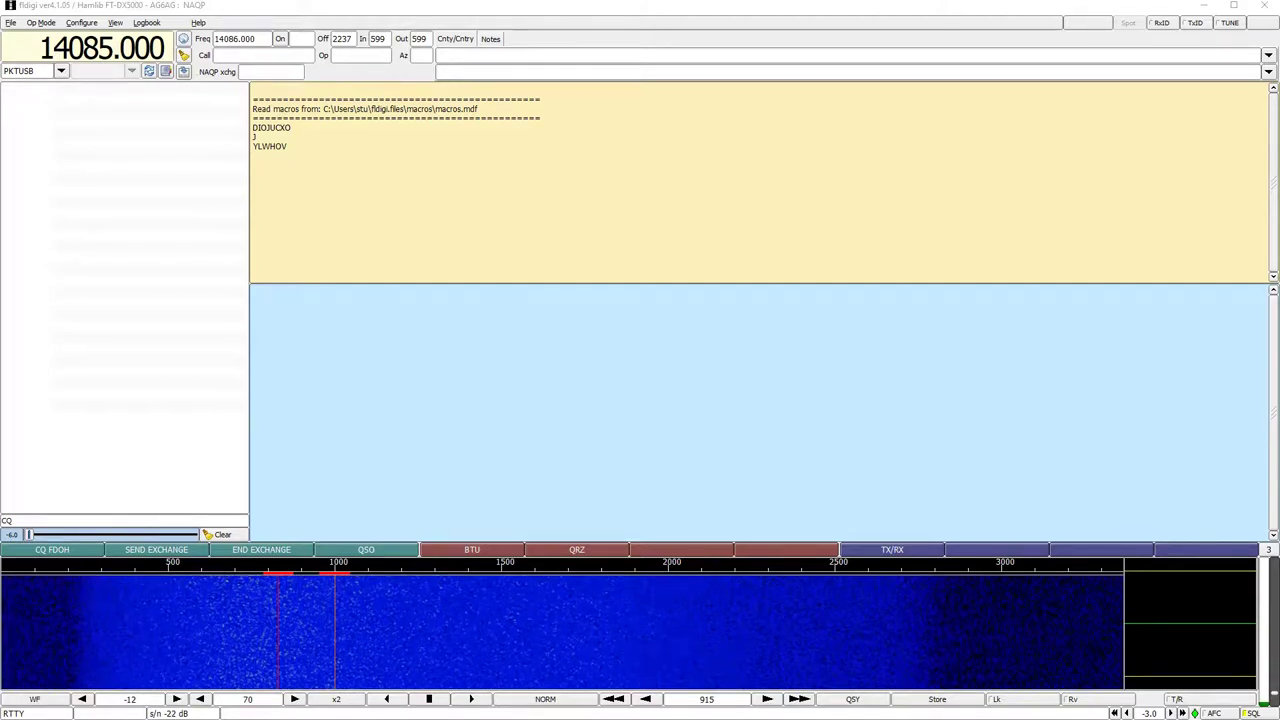
# - Open the configuration dialog's Rig page, showing Hamlib control for the Yaesu FT-DX5000 on COM13
pyautogui.click(80, 24)
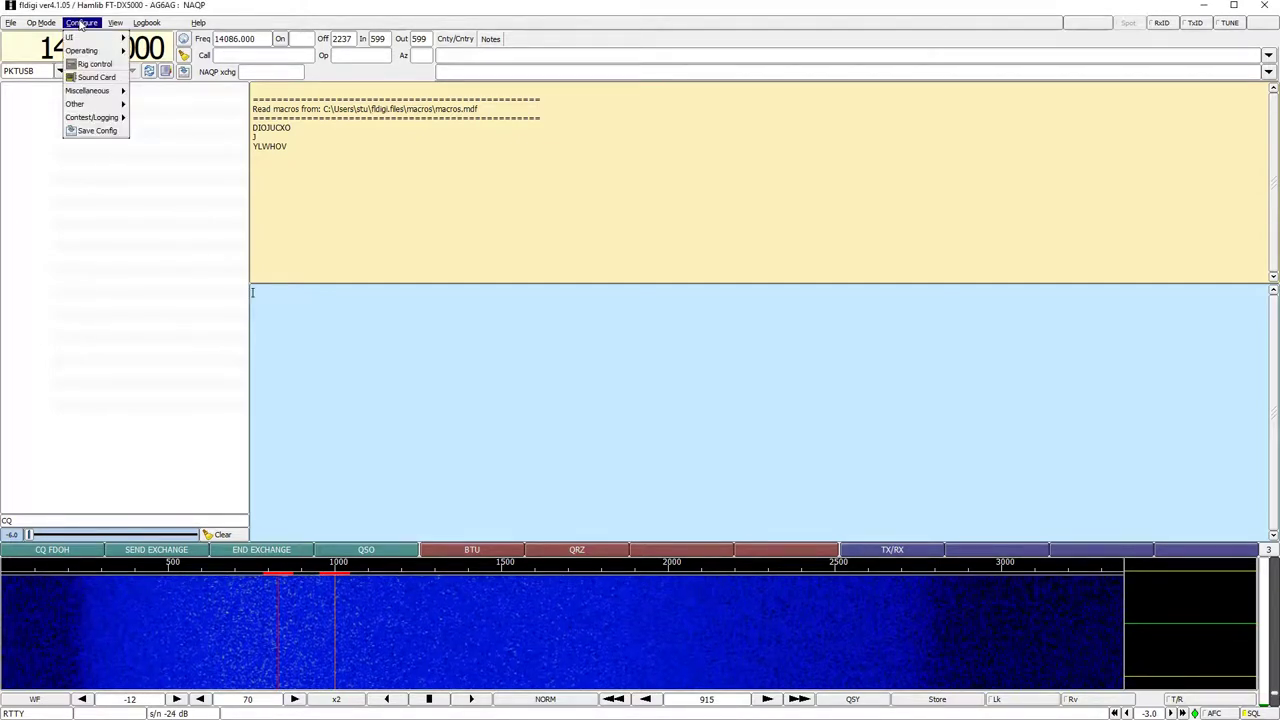
pyautogui.click(95, 78)
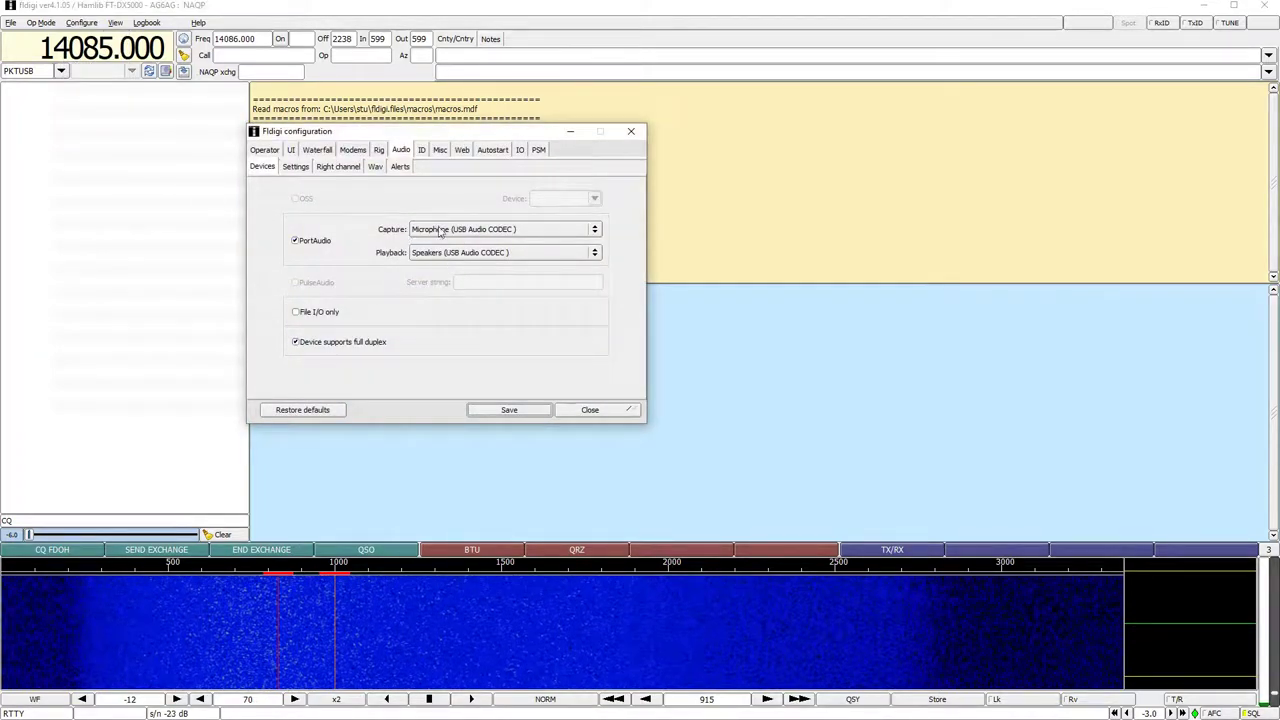
pyautogui.click(379, 150)
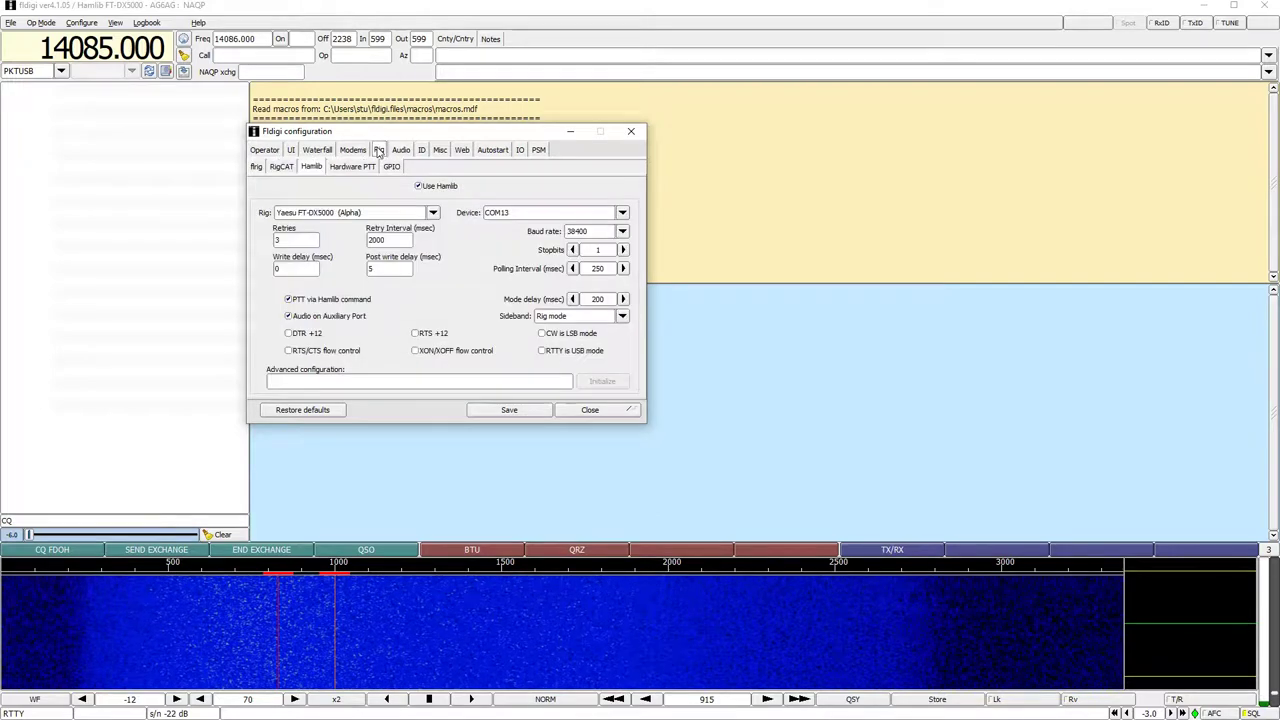
# - Set the contest to NAQP and check the name-plus-CA send exchange with RST 599/59
pyautogui.click(291, 151)
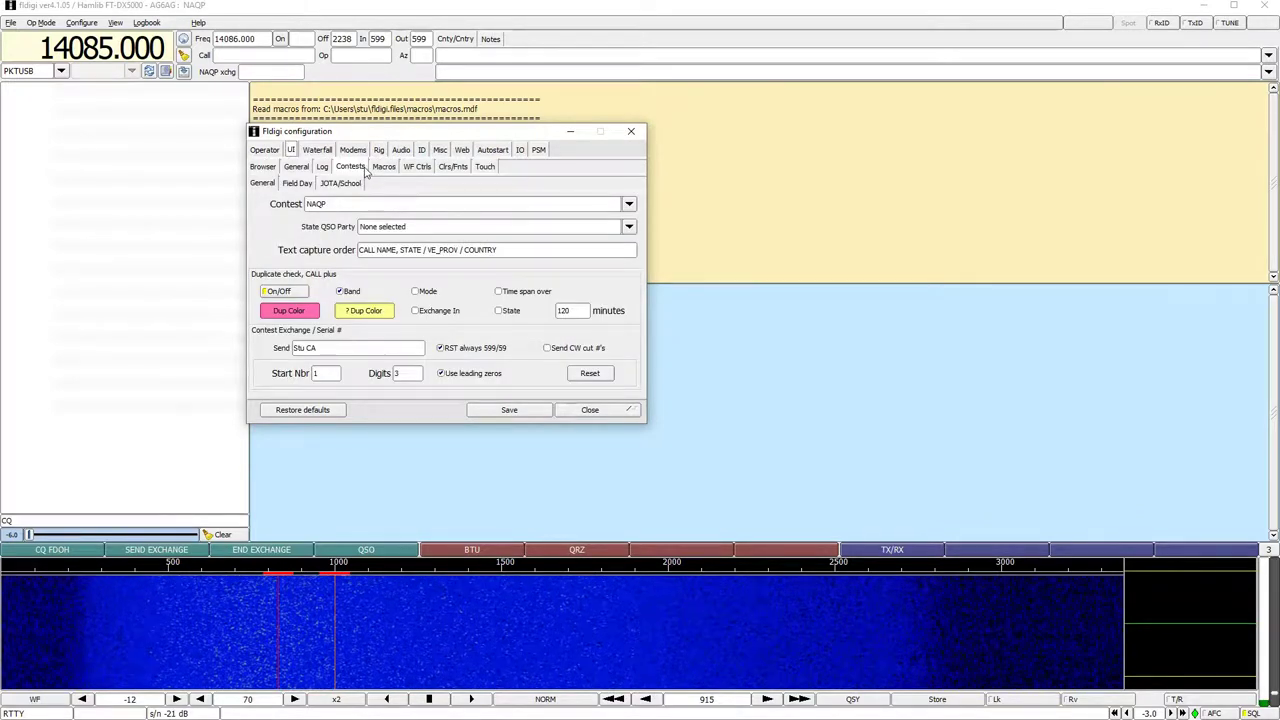
pyautogui.click(628, 204)
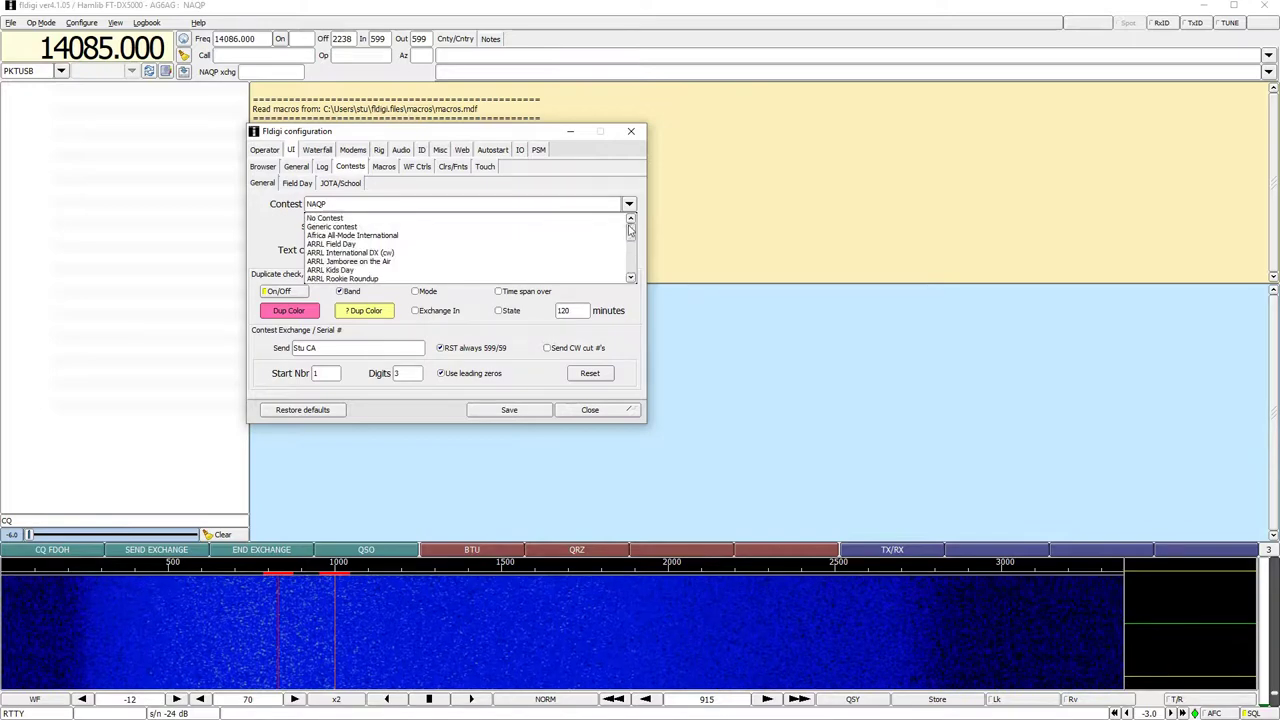
pyautogui.click(312, 218)
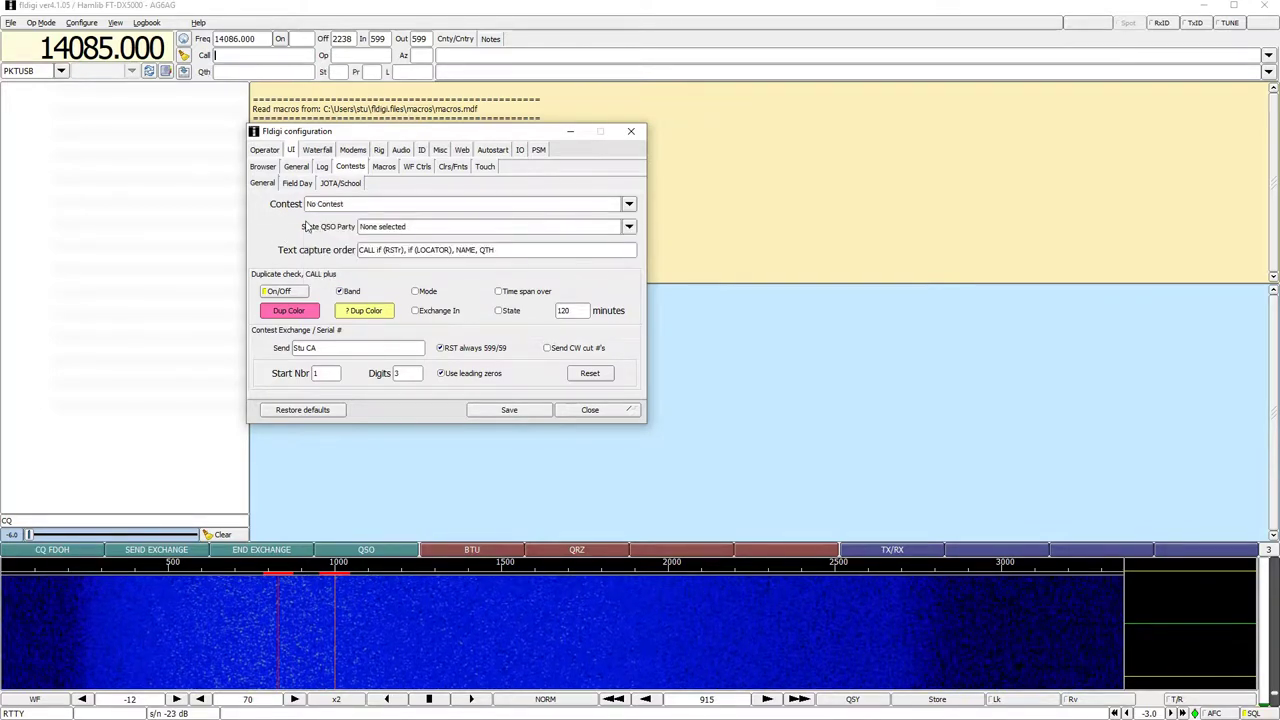
pyautogui.click(628, 204)
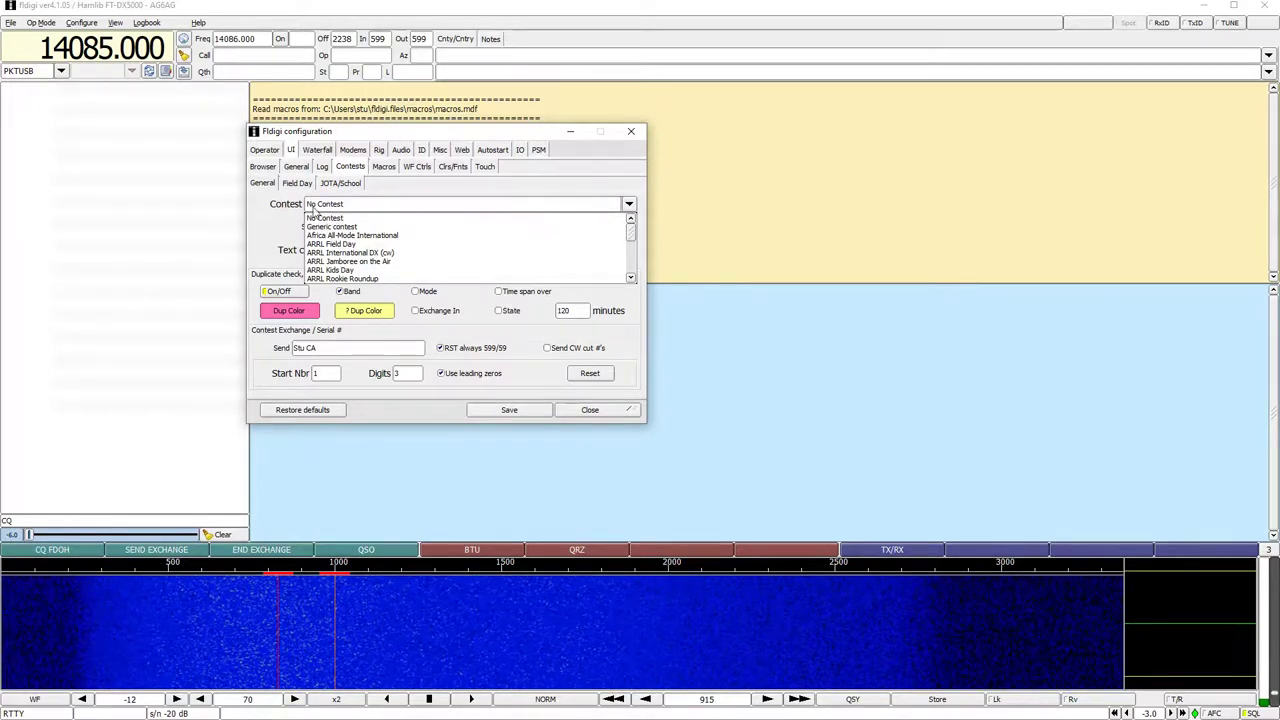
pyautogui.scroll(-8, 365, 250)
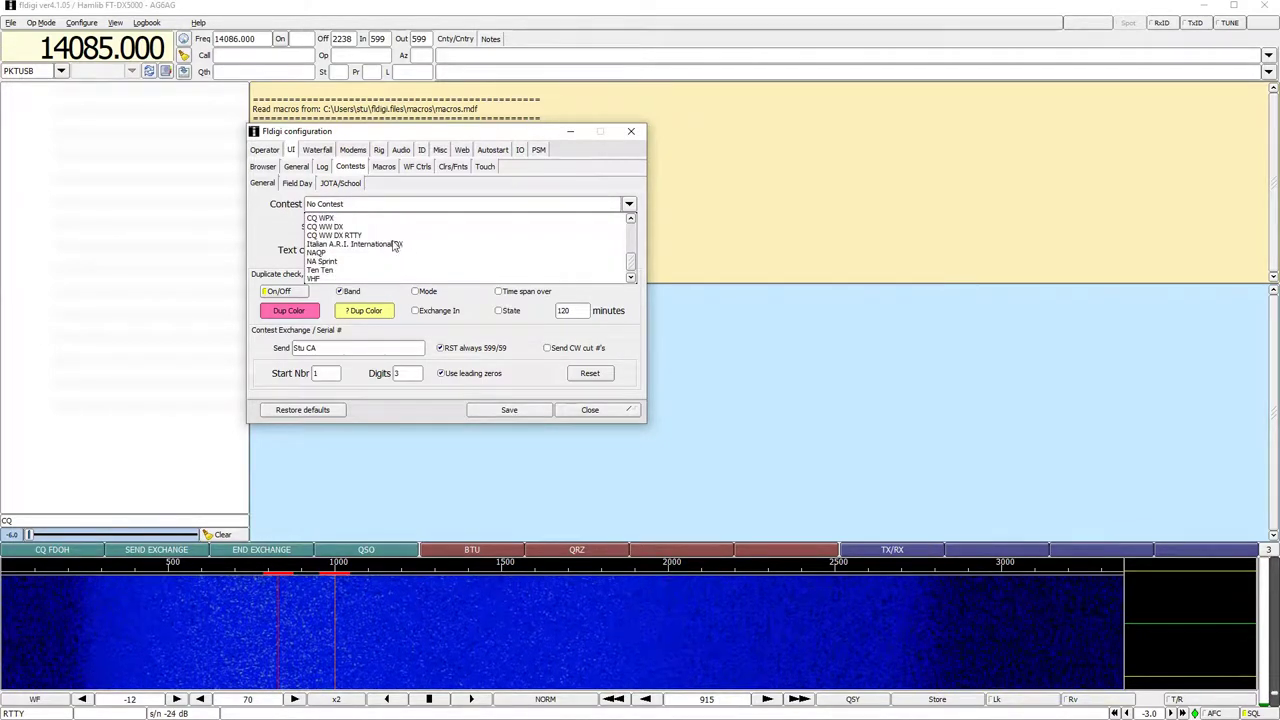
pyautogui.click(318, 253)
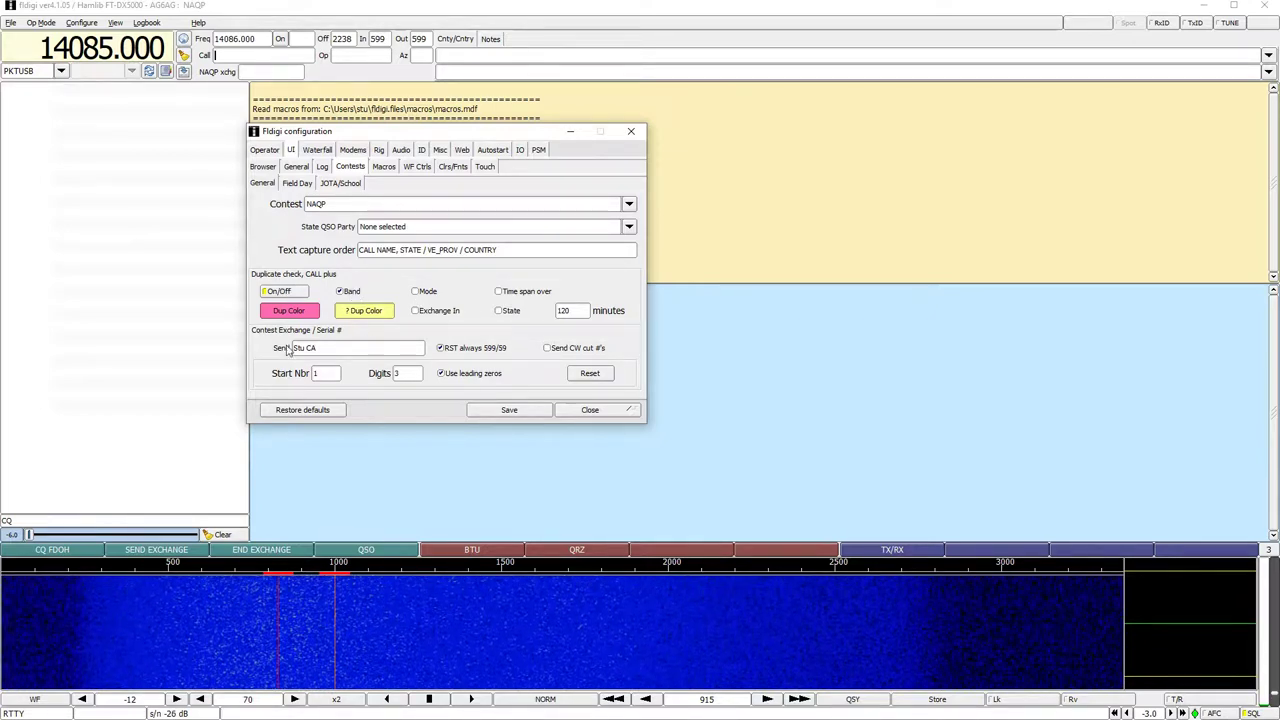
pyautogui.click(331, 347)
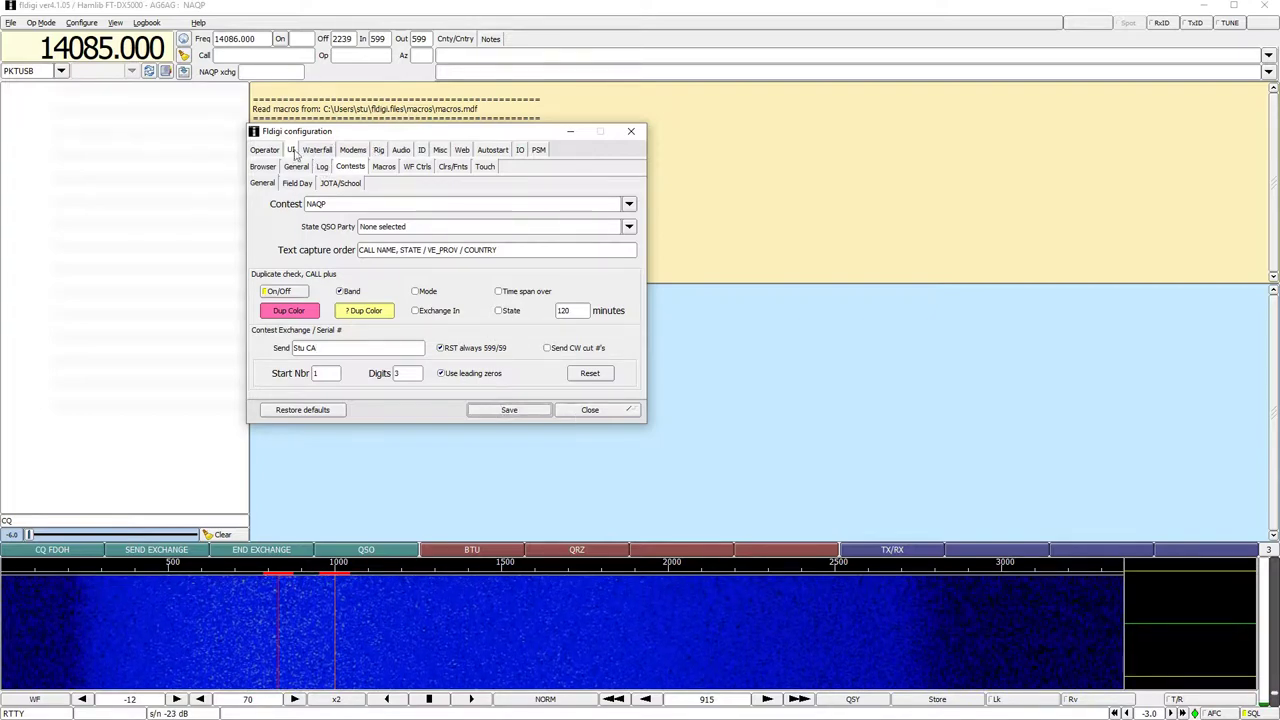
# - Enter 100 as the logging Transmit Power and save the configuration
pyautogui.click(322, 167)
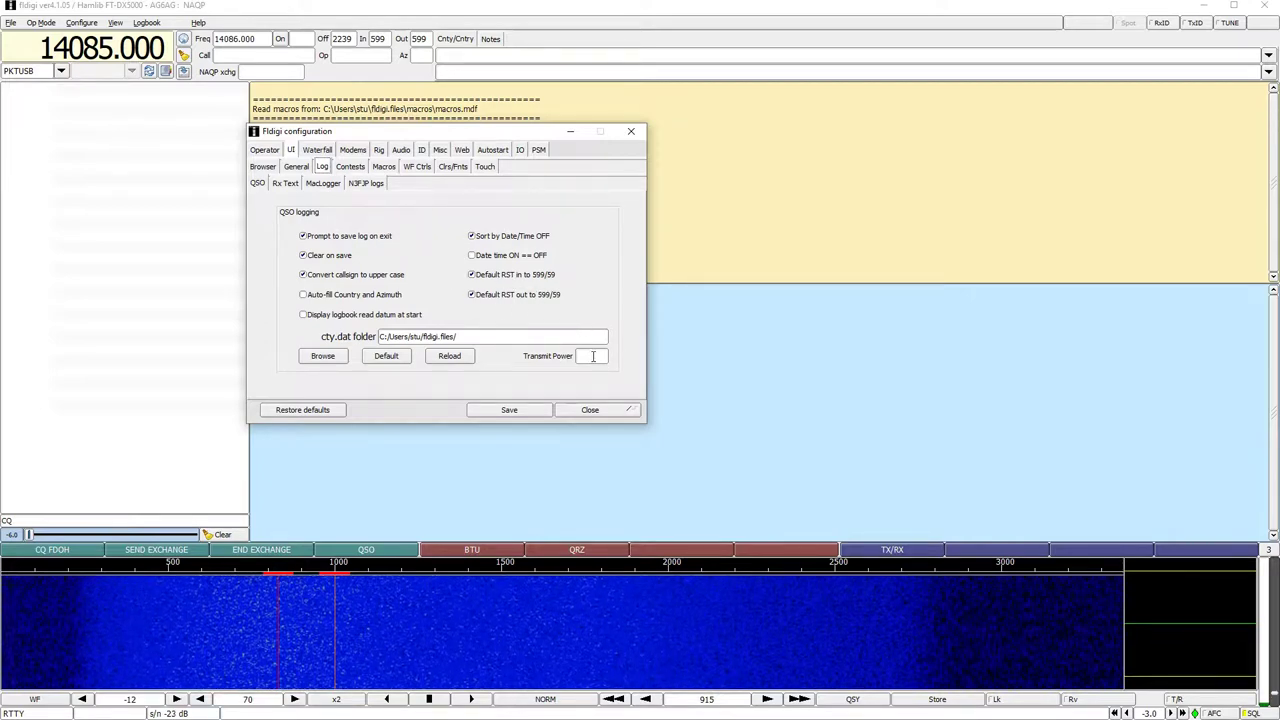
pyautogui.click(593, 356)
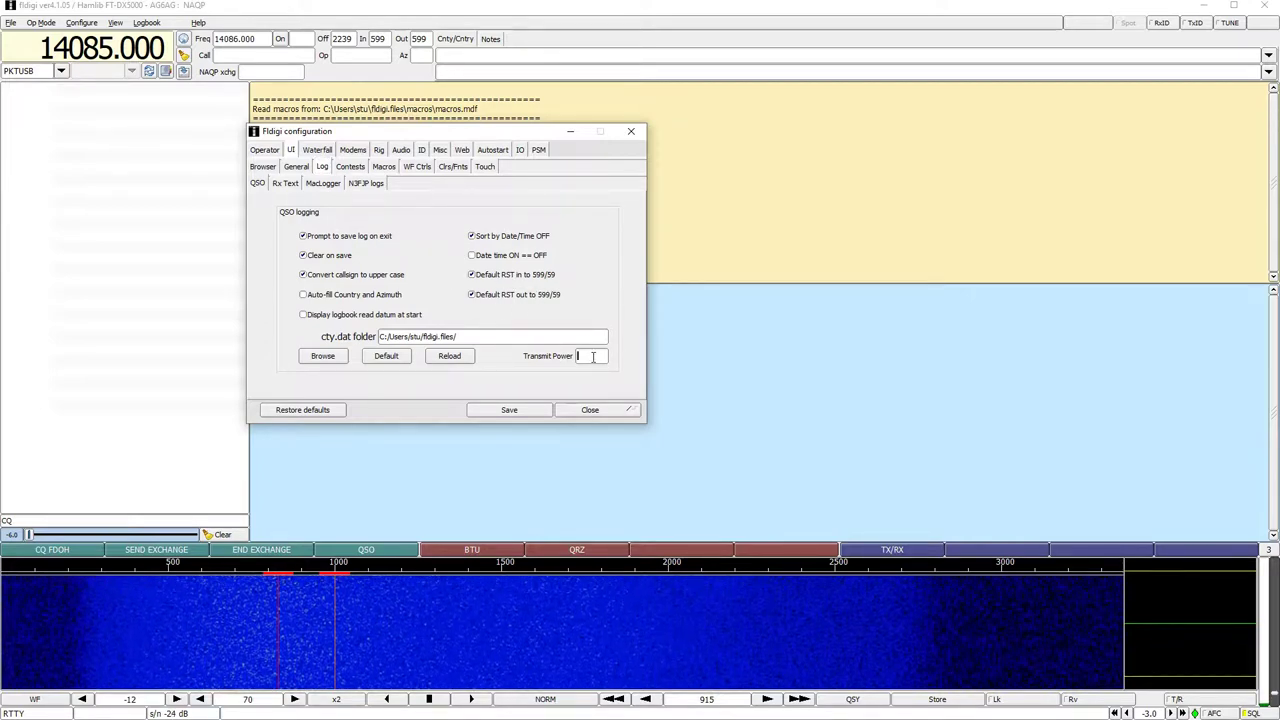
pyautogui.write('100')
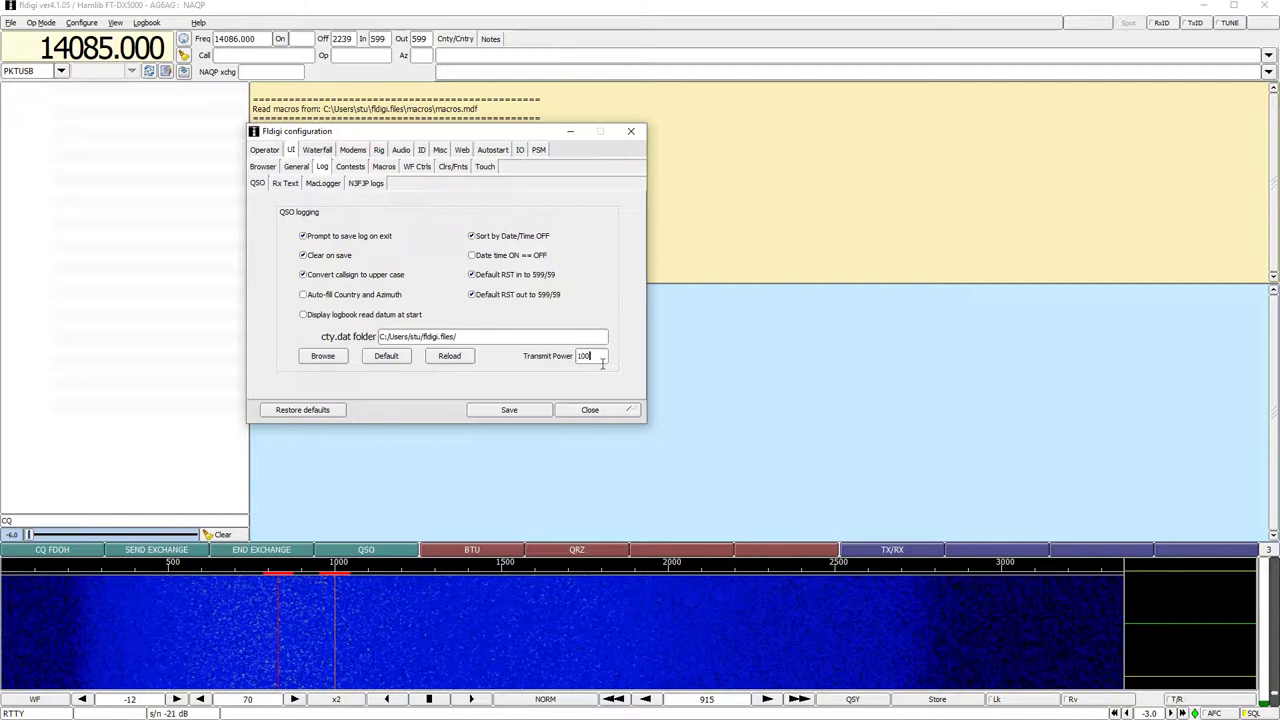
pyautogui.click(514, 418)
pyautogui.click(616, 411)
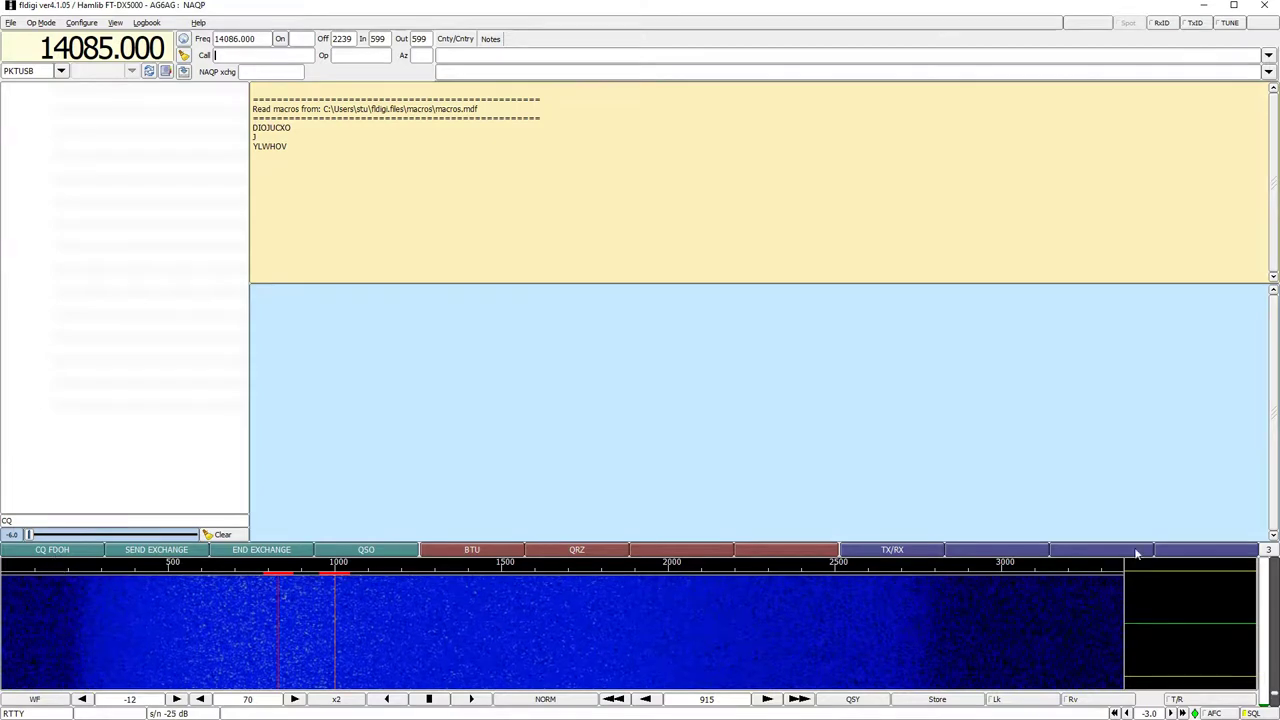
pyautogui.click(1268, 551)
pyautogui.click(1268, 551)
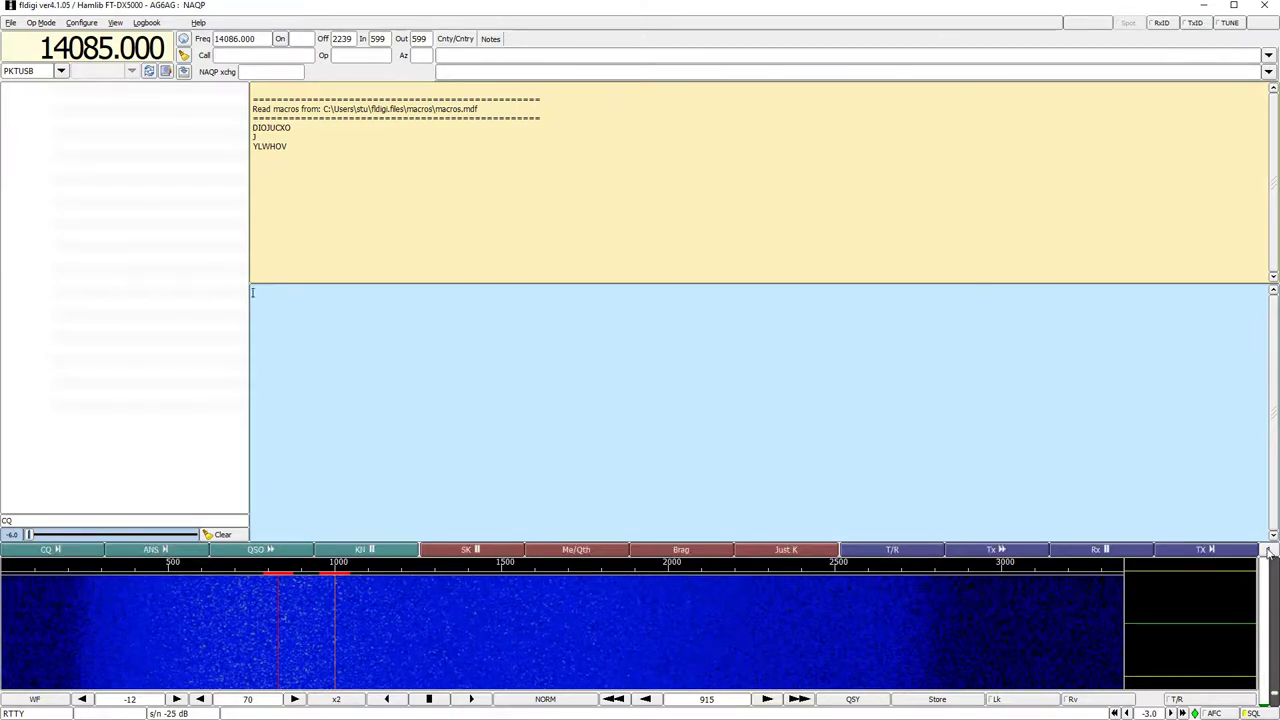
pyautogui.click(1268, 551)
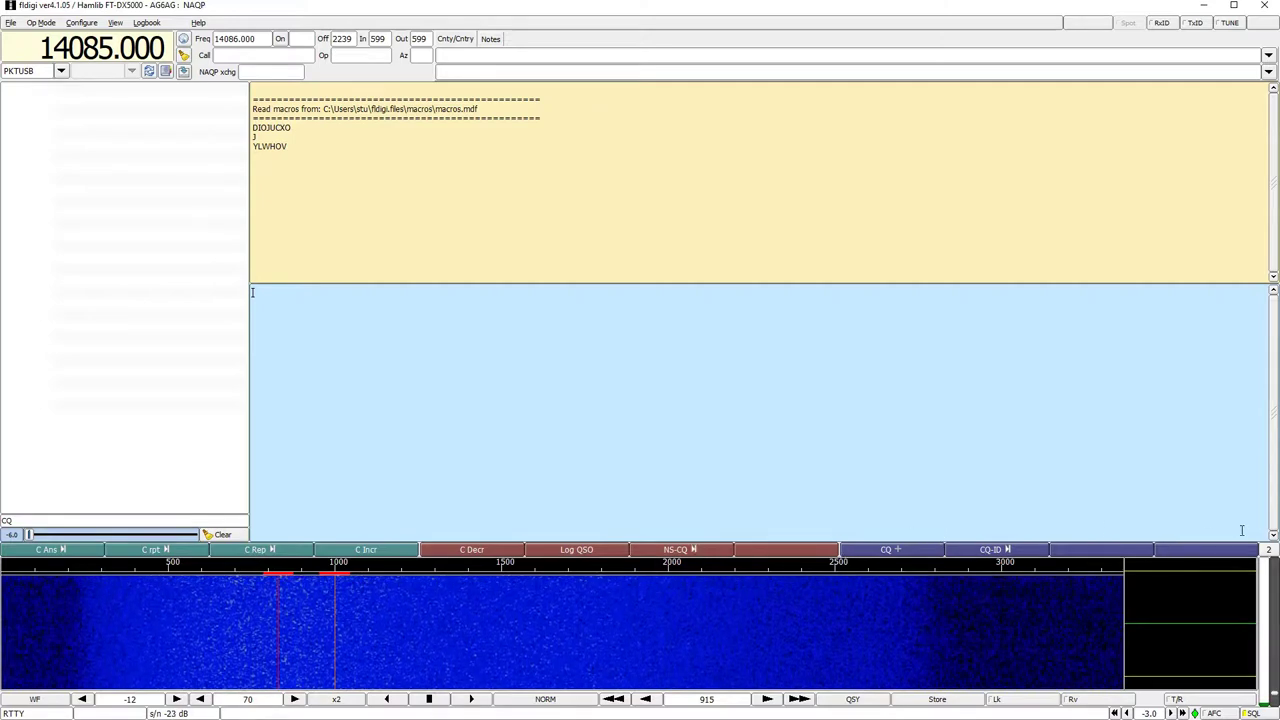
pyautogui.click(1269, 551)
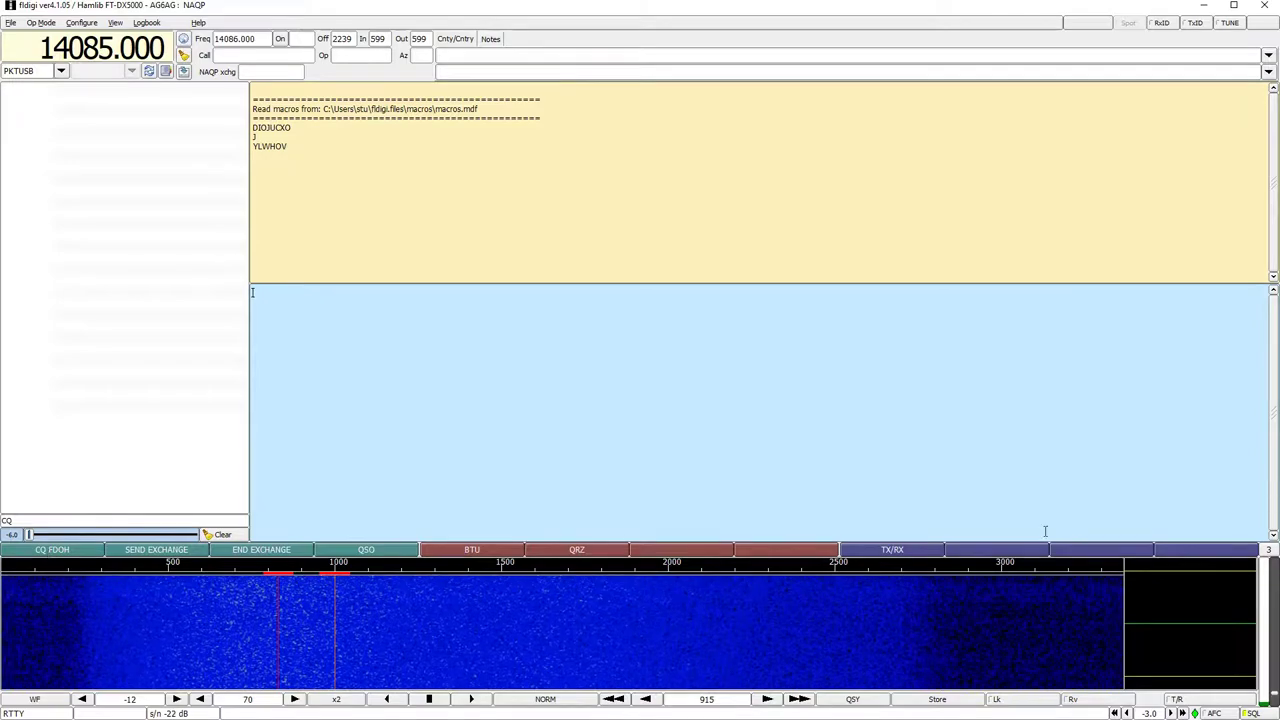
# - Relabel the CQ FDOH macro button to CQ NAQP and apply the change
pyautogui.rightClick(43, 557)
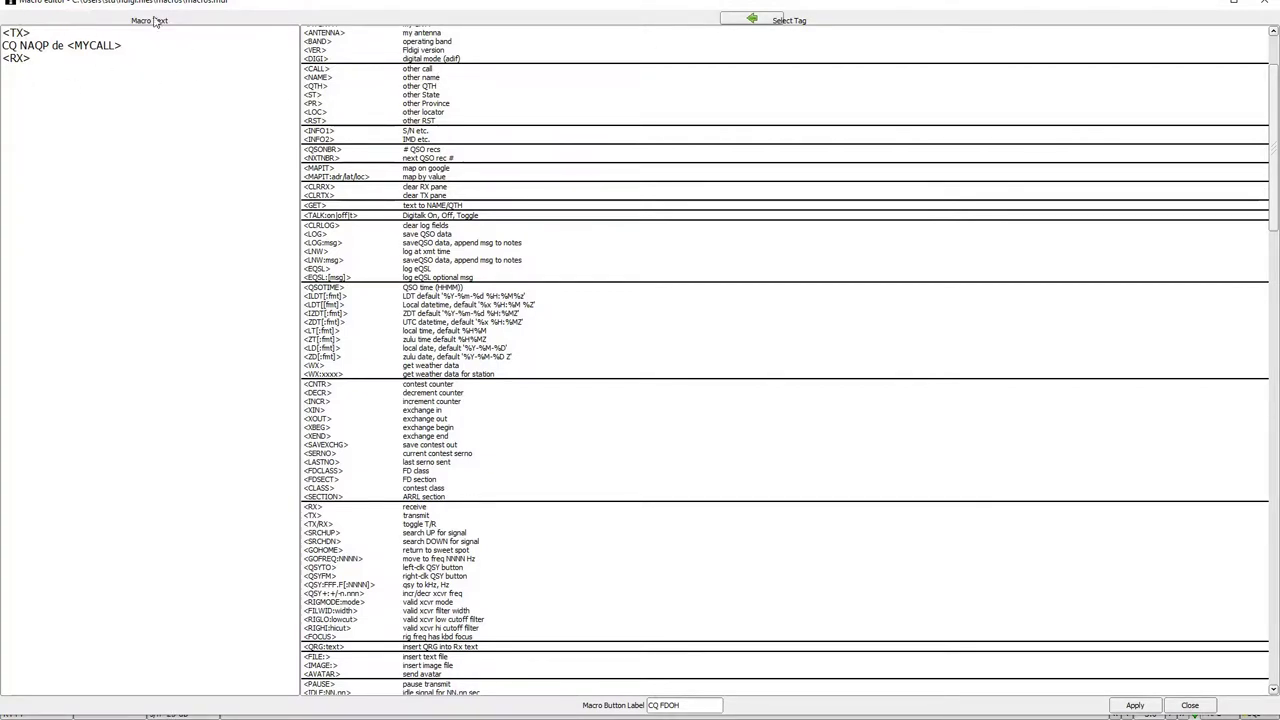
pyautogui.click(679, 706)
pyautogui.press('BackSpace')
pyautogui.press('BackSpace')
pyautogui.press('BackSpace')
pyautogui.write('Q')
pyautogui.click(1135, 706)
pyautogui.click(1182, 707)
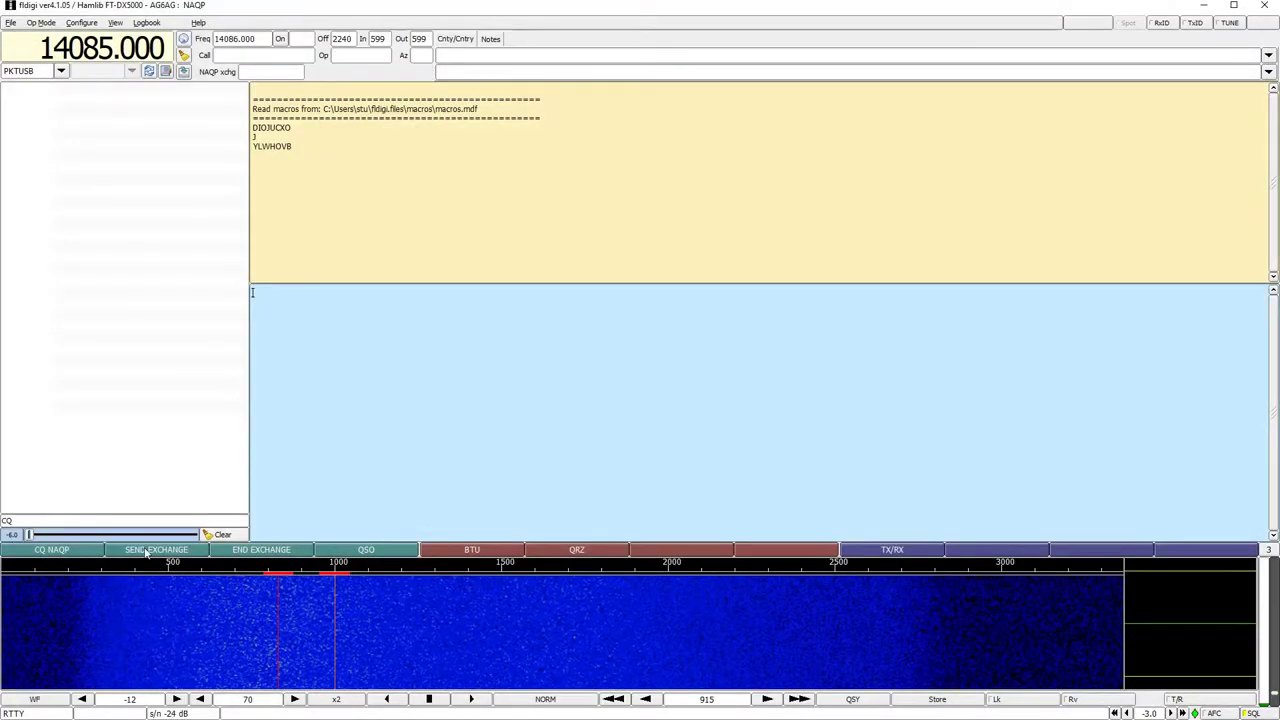
# - Delete the duplicate leading <CALL> tag from the SEND EXCHANGE macro text
pyautogui.rightClick(156, 549)
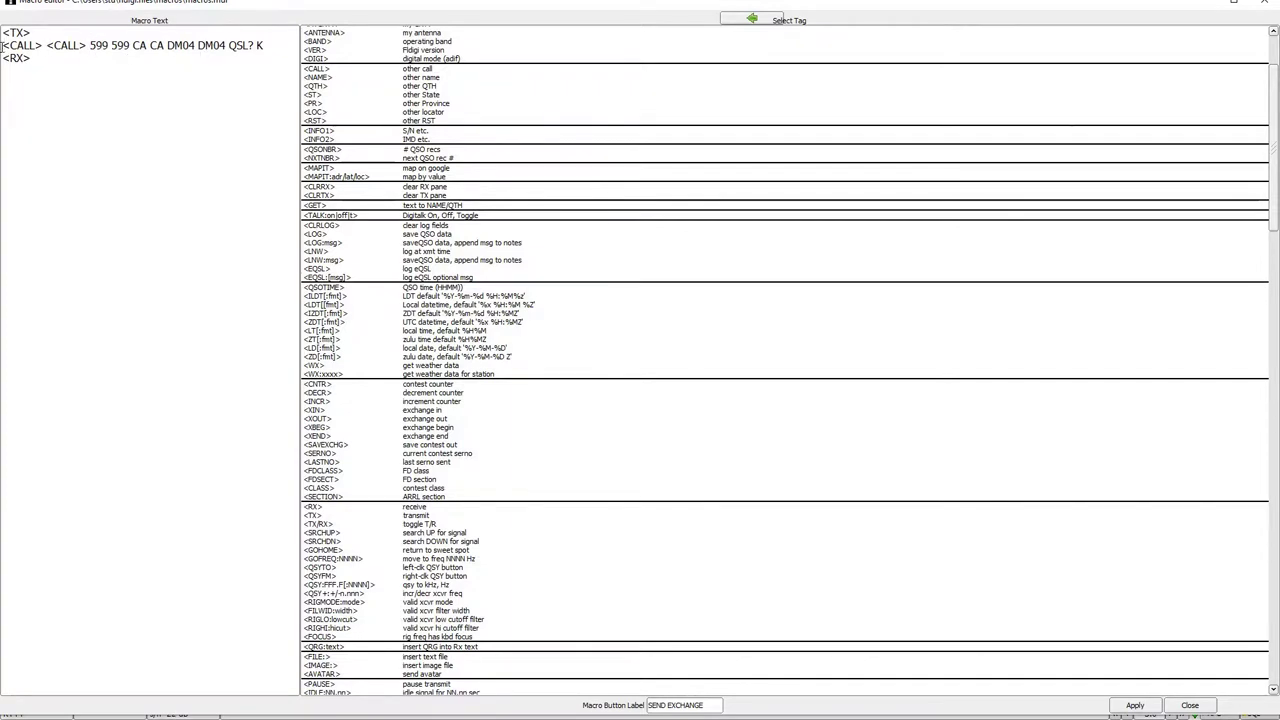
pyautogui.moveTo(3, 45); pyautogui.dragTo(44, 45)
pyautogui.press('Delete')
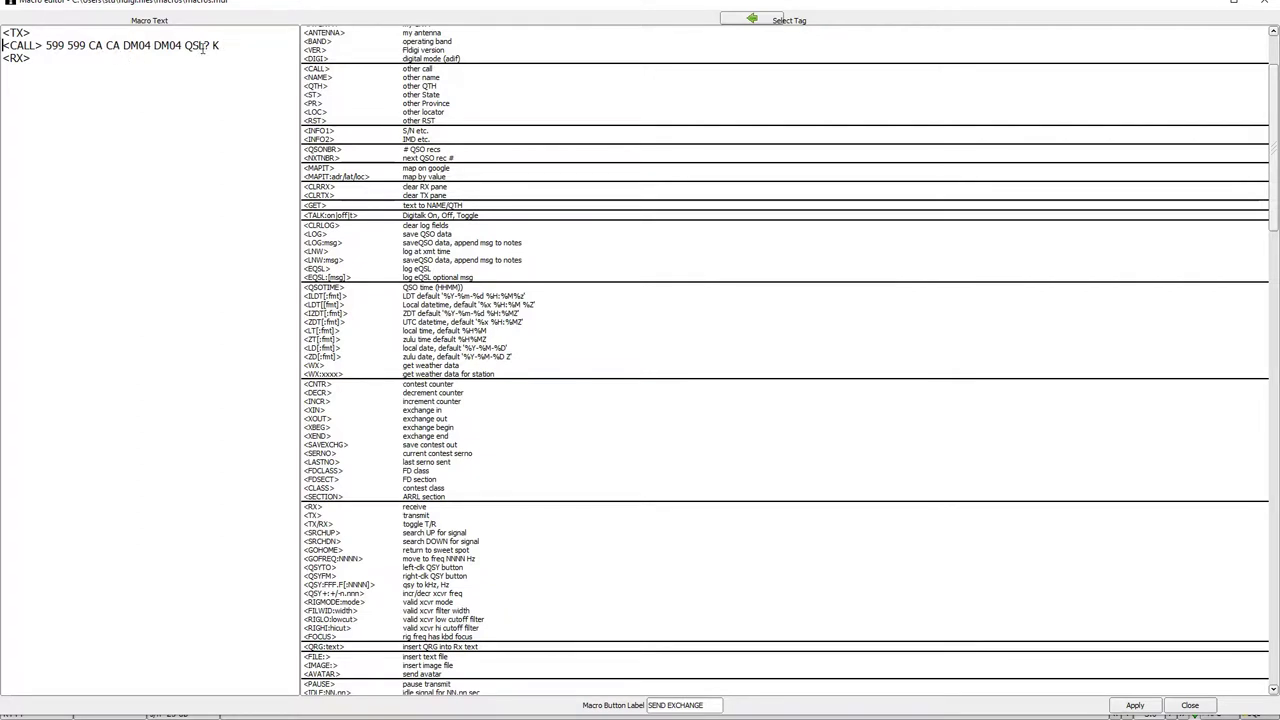
# - Replace the fixed 599 CA DM04 exchange with <XOUT> followed by <MYCALL>, and apply
pyautogui.moveTo(217, 45); pyautogui.dragTo(53, 39)
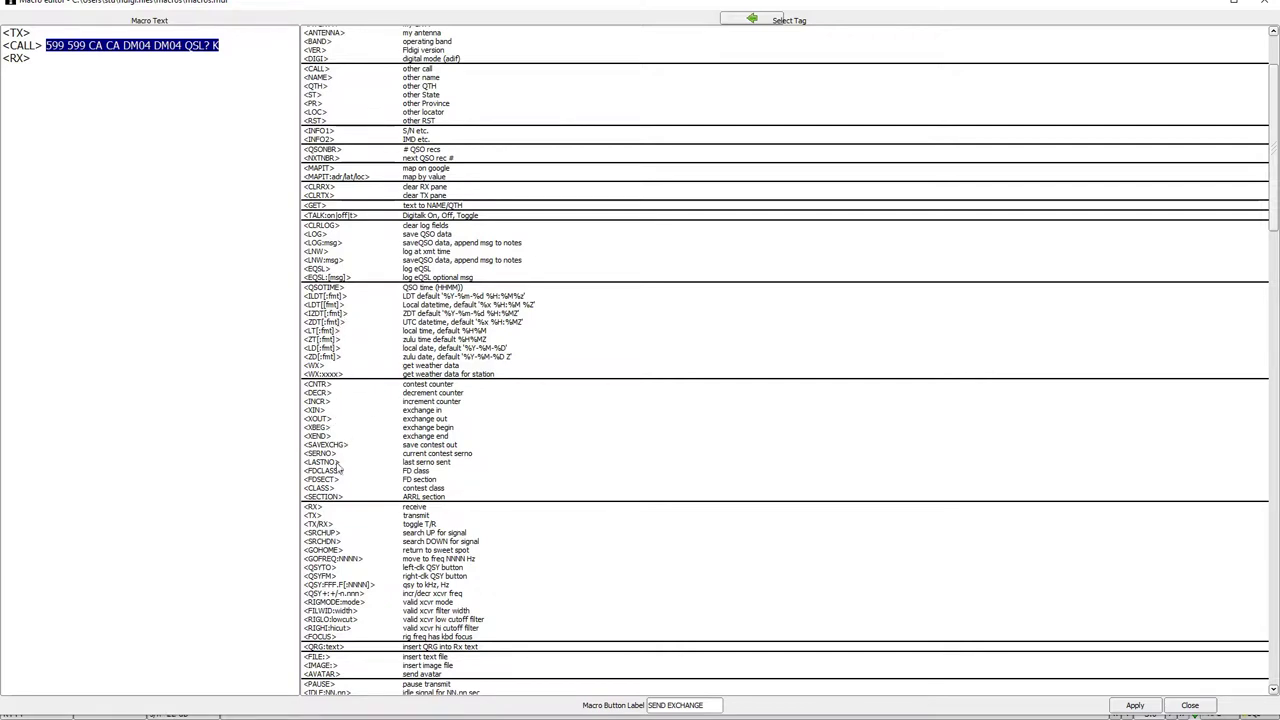
pyautogui.scroll(-1, 345, 528)
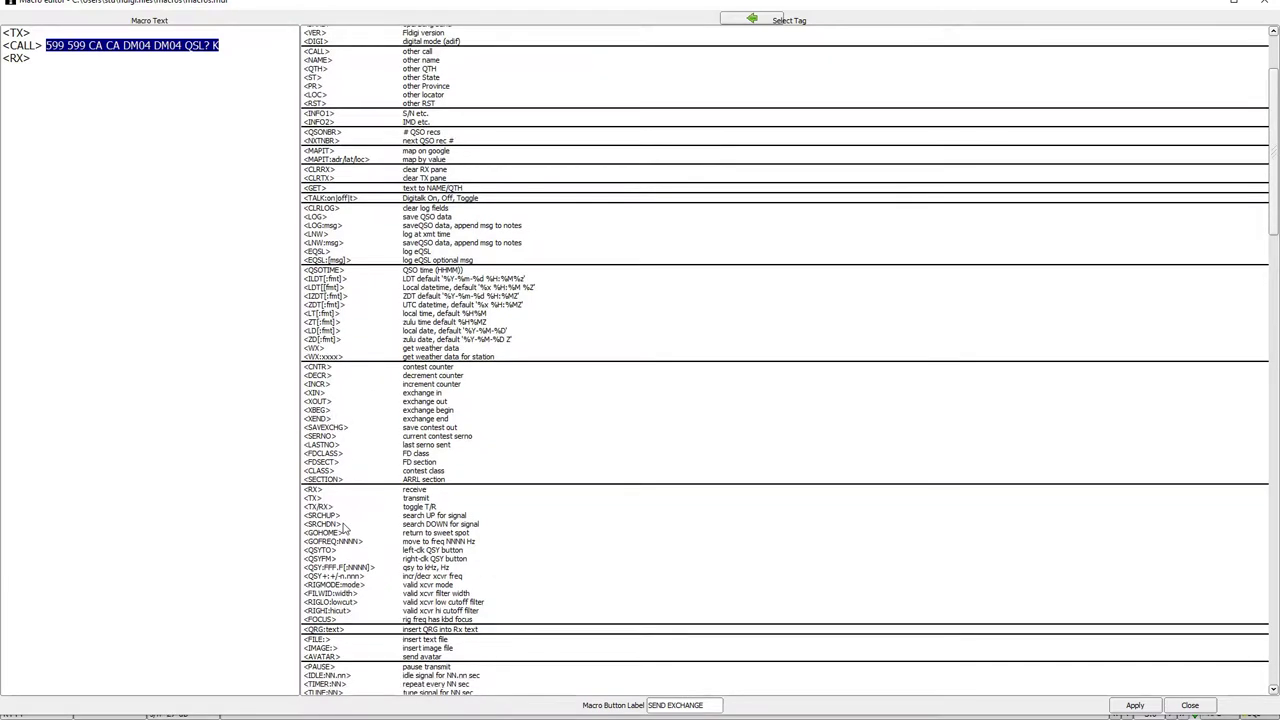
pyautogui.scroll(-2, 345, 535)
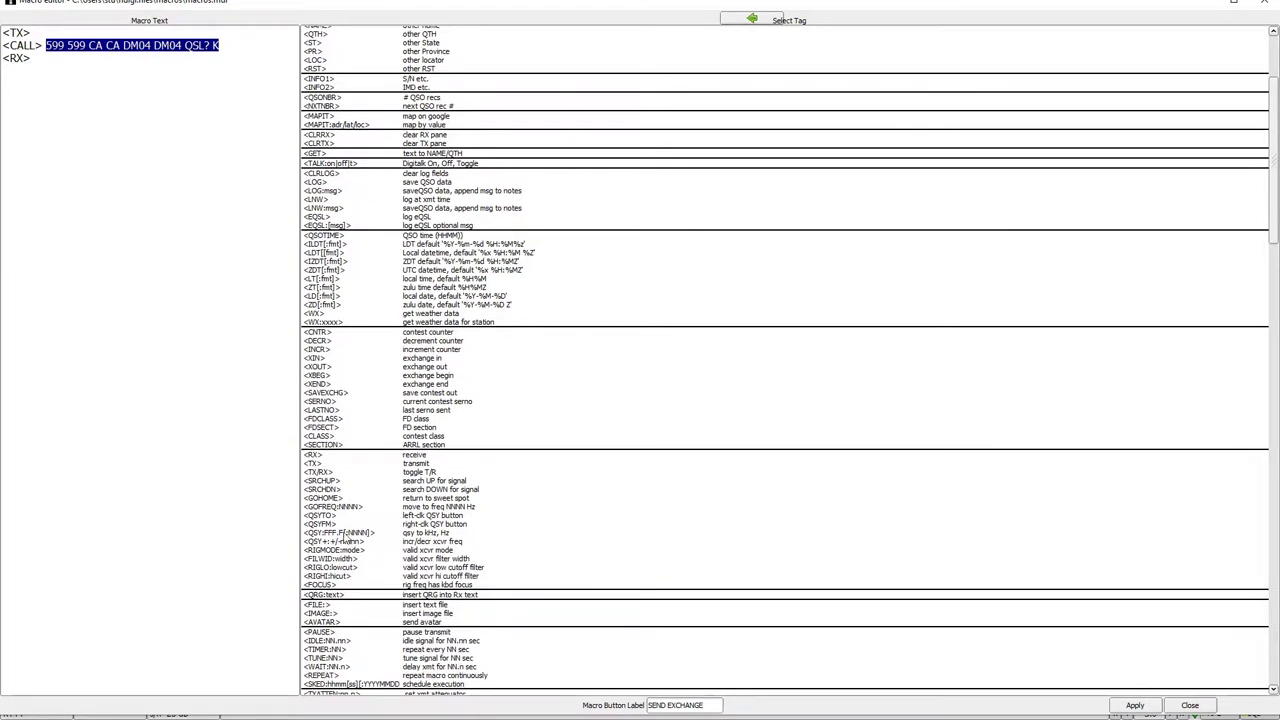
pyautogui.scroll(1, 340, 495)
pyautogui.scroll(5, 340, 480)
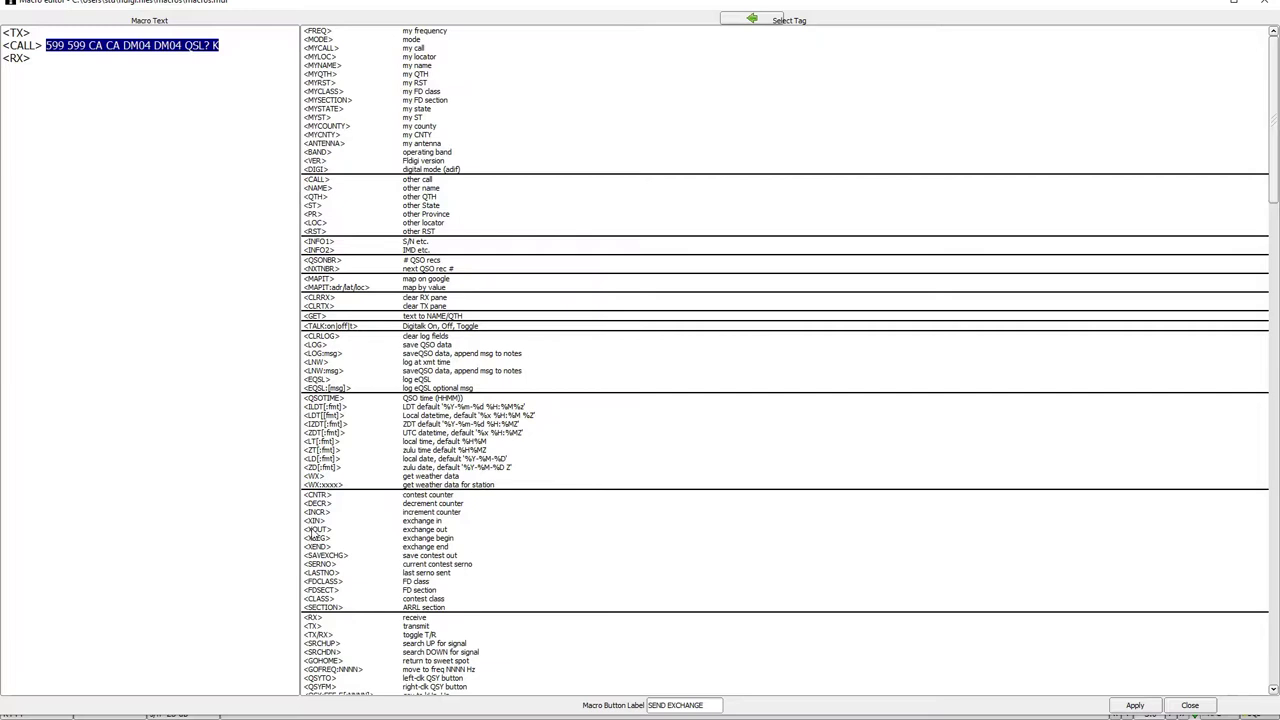
pyautogui.click(314, 532)
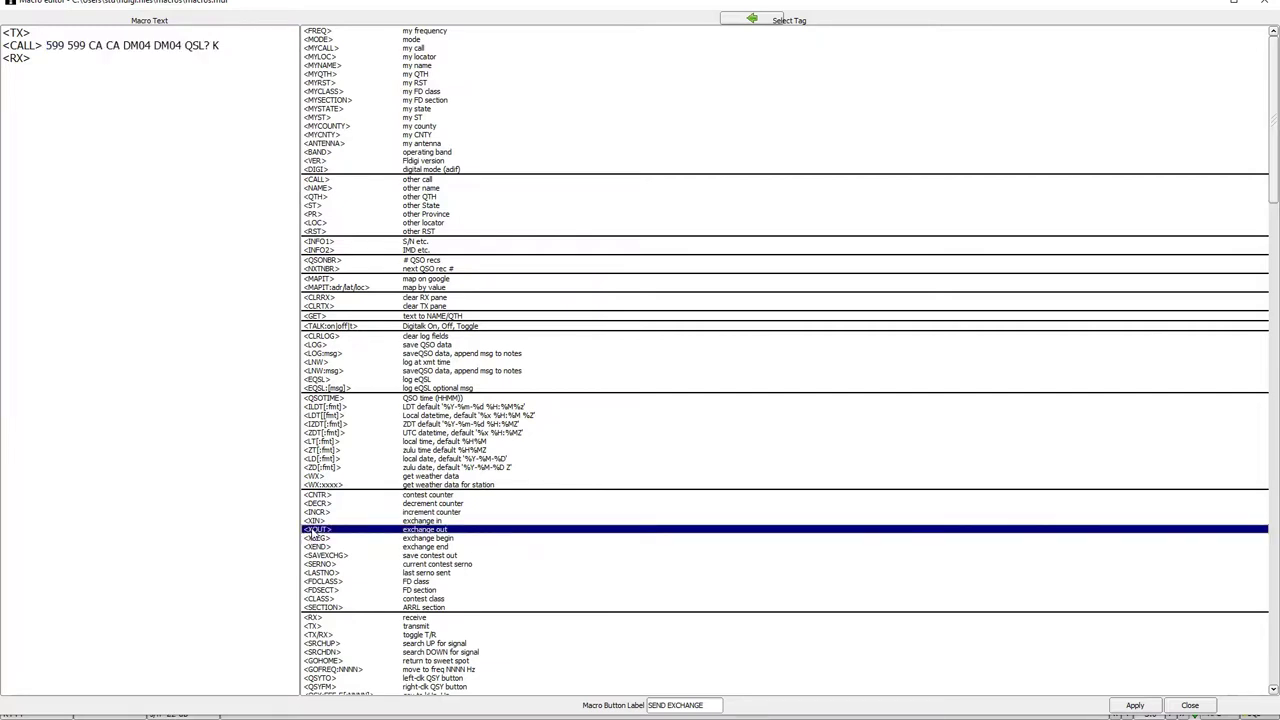
pyautogui.click(752, 19)
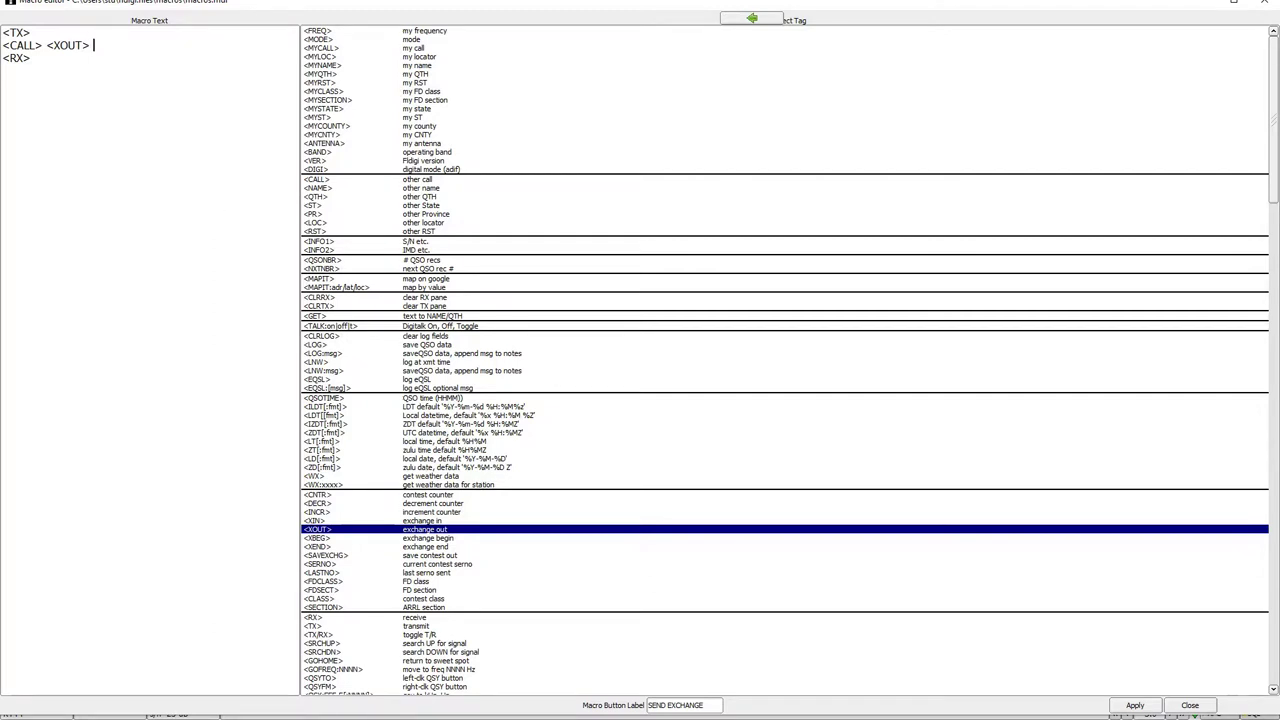
pyautogui.write('<MYCALL>')
pyautogui.click(1136, 706)
pyautogui.click(1190, 706)
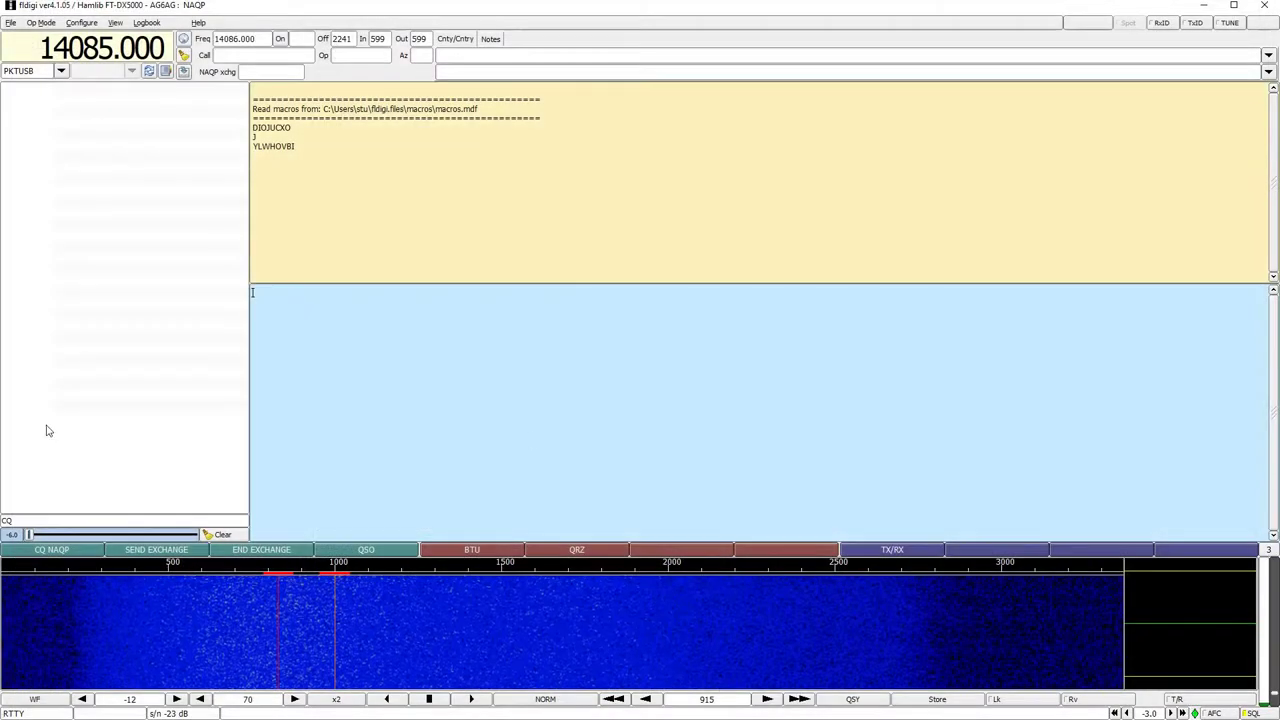
# - Remove the duplicate QSL from END EXCHANGE, leaving 'QSL <CALL> de <MYCALL> 73 k'
pyautogui.rightClick(260, 550)
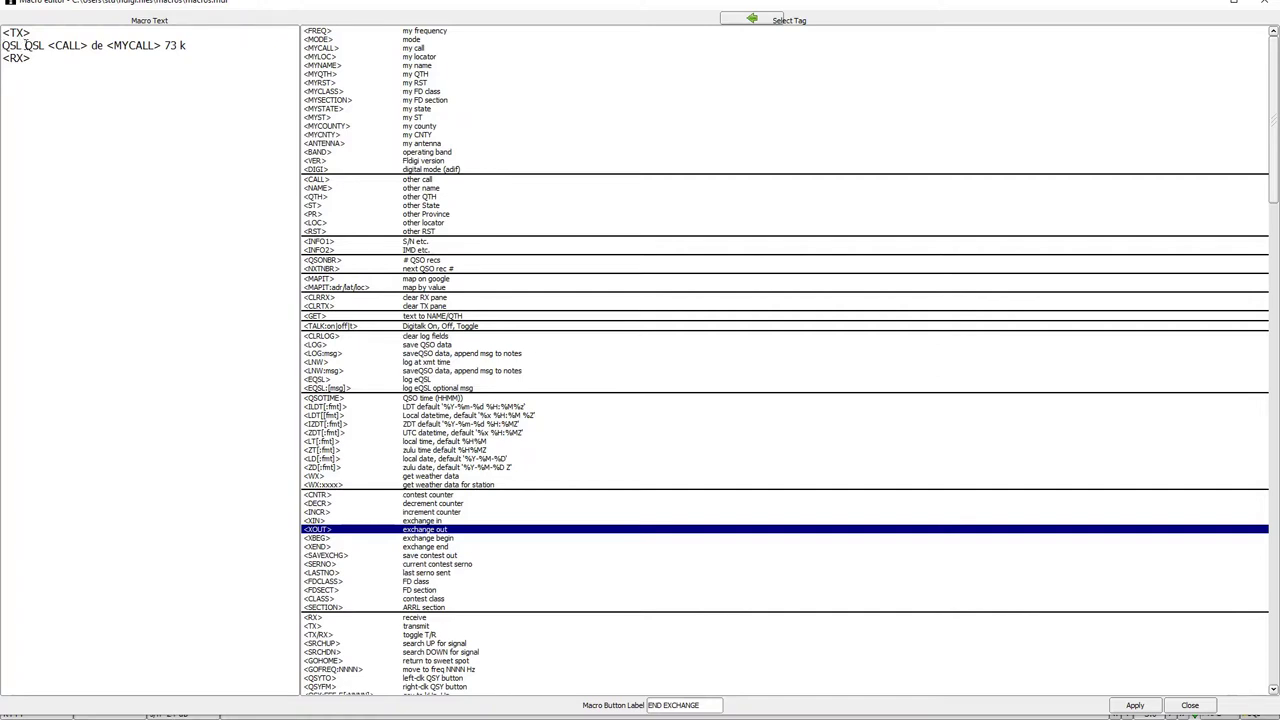
pyautogui.moveTo(25, 45); pyautogui.dragTo(42, 46)
pyautogui.moveTo(46, 45); pyautogui.dragTo(50, 47)
pyautogui.press('Delete')
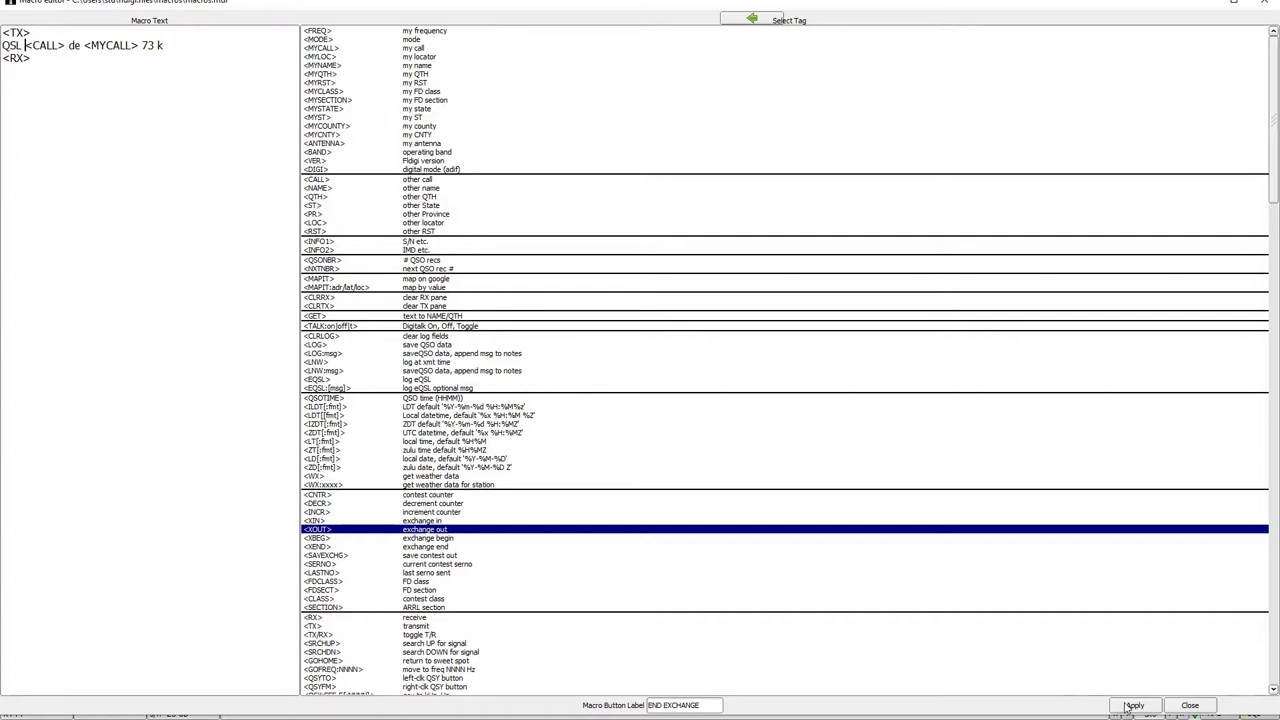
pyautogui.click(1188, 705)
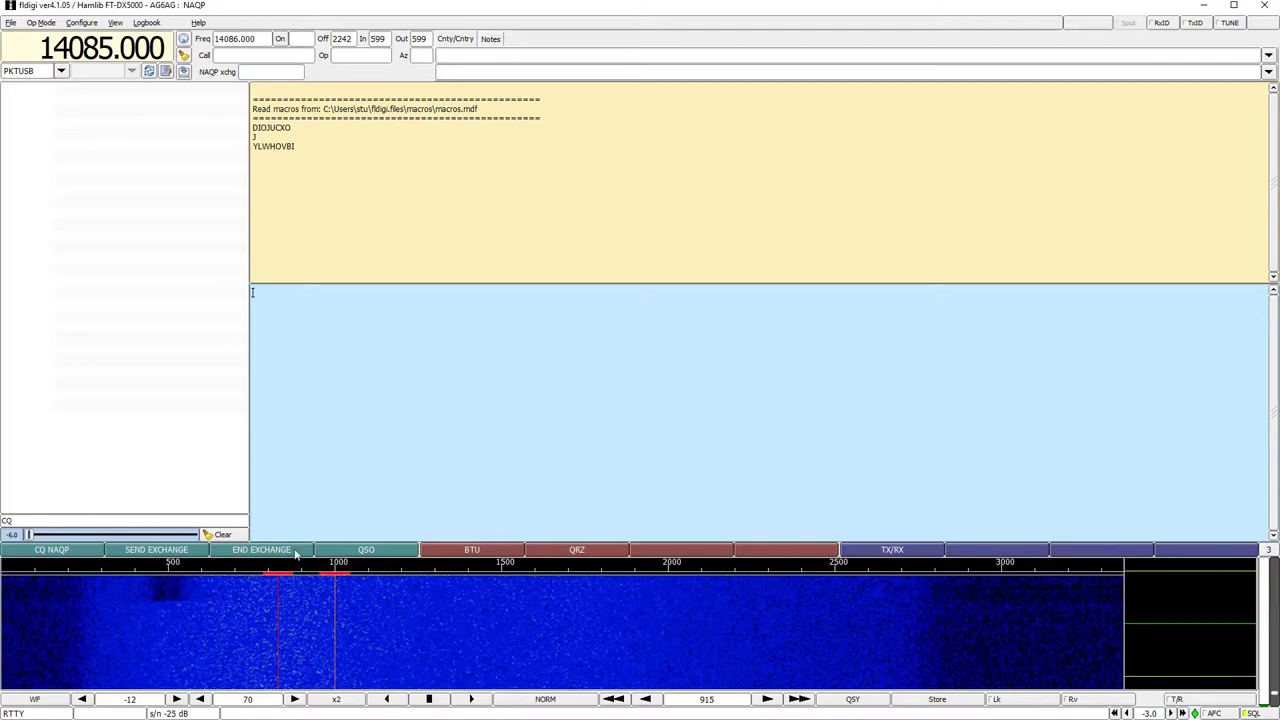
pyautogui.rightClick(366, 551)
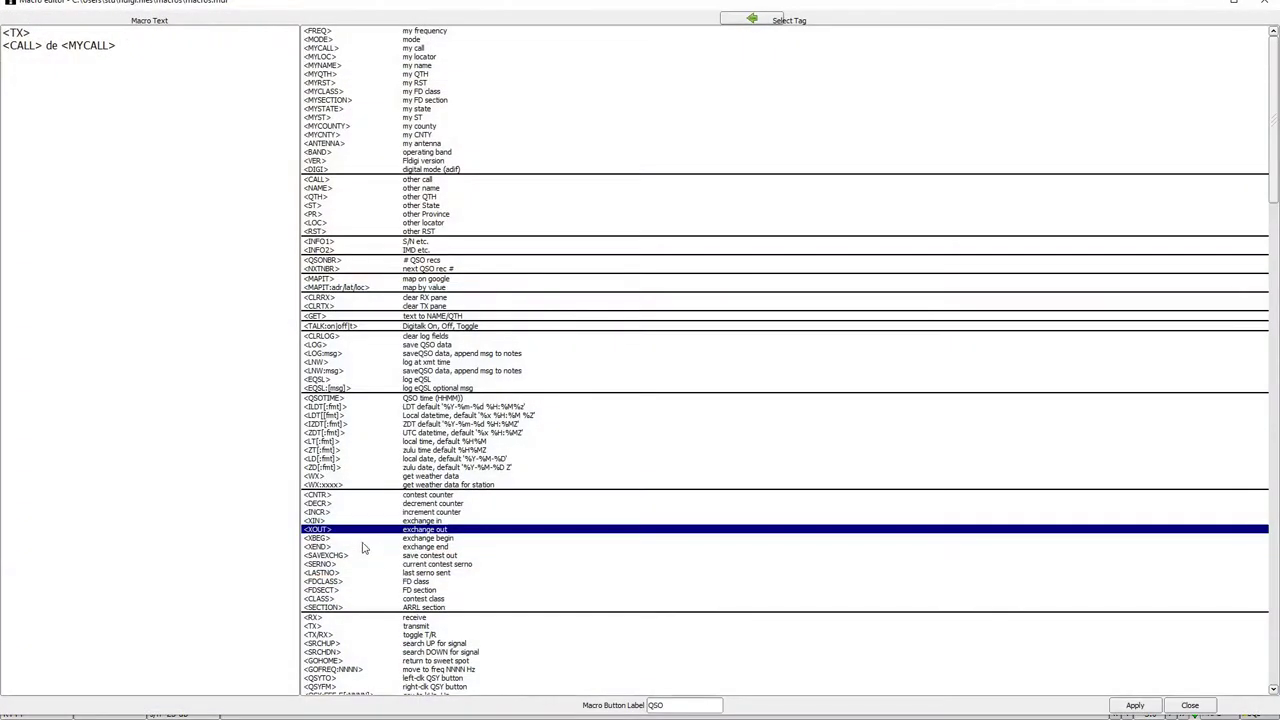
pyautogui.click(1268, 6)
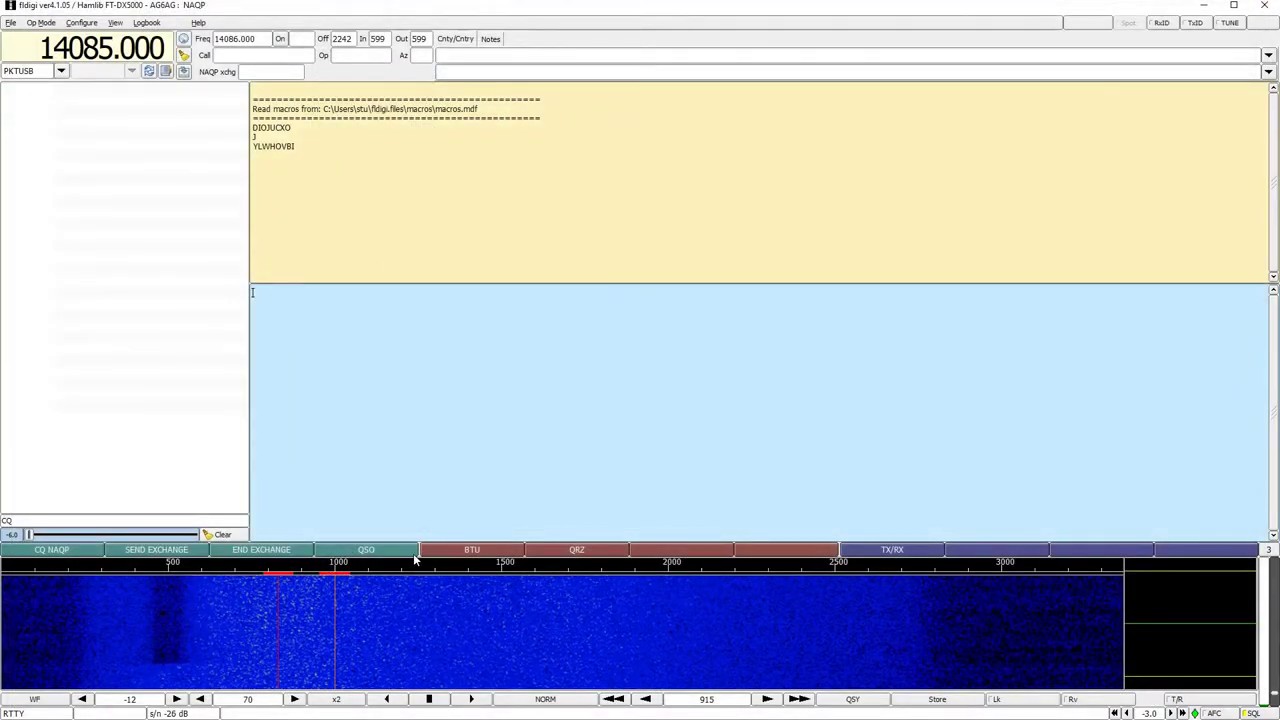
pyautogui.rightClick(575, 553)
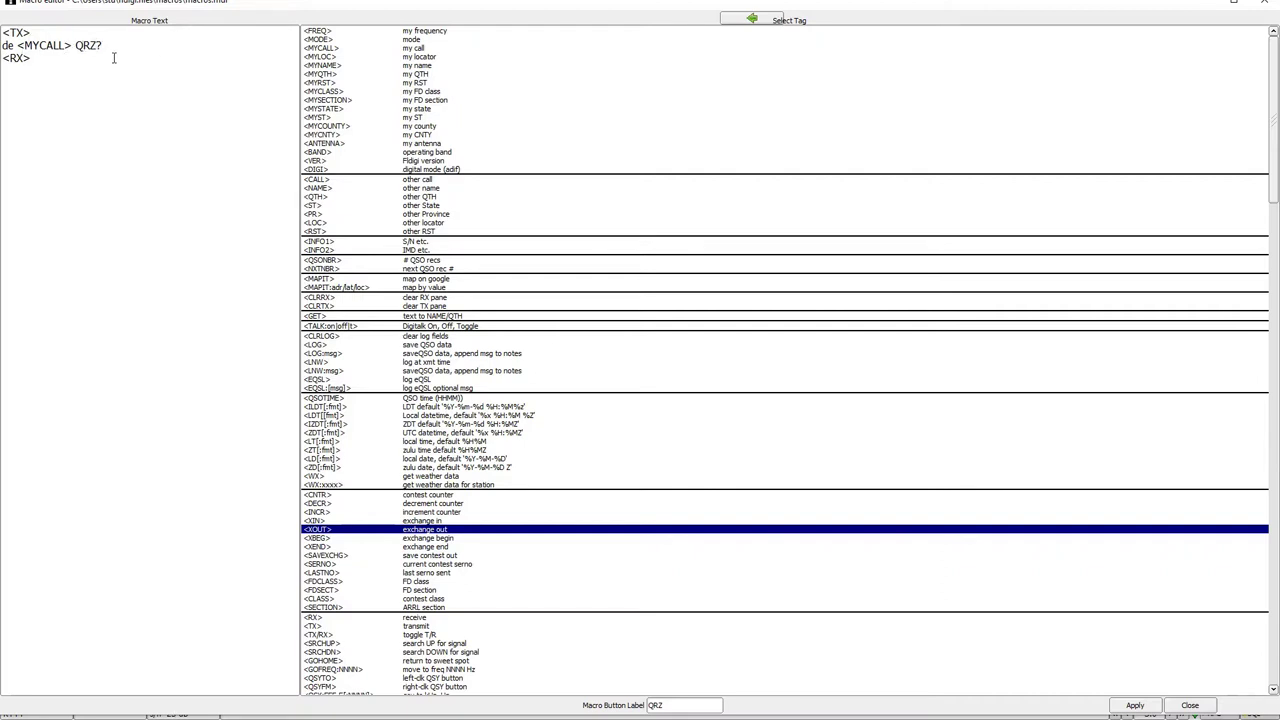
pyautogui.click(1266, 6)
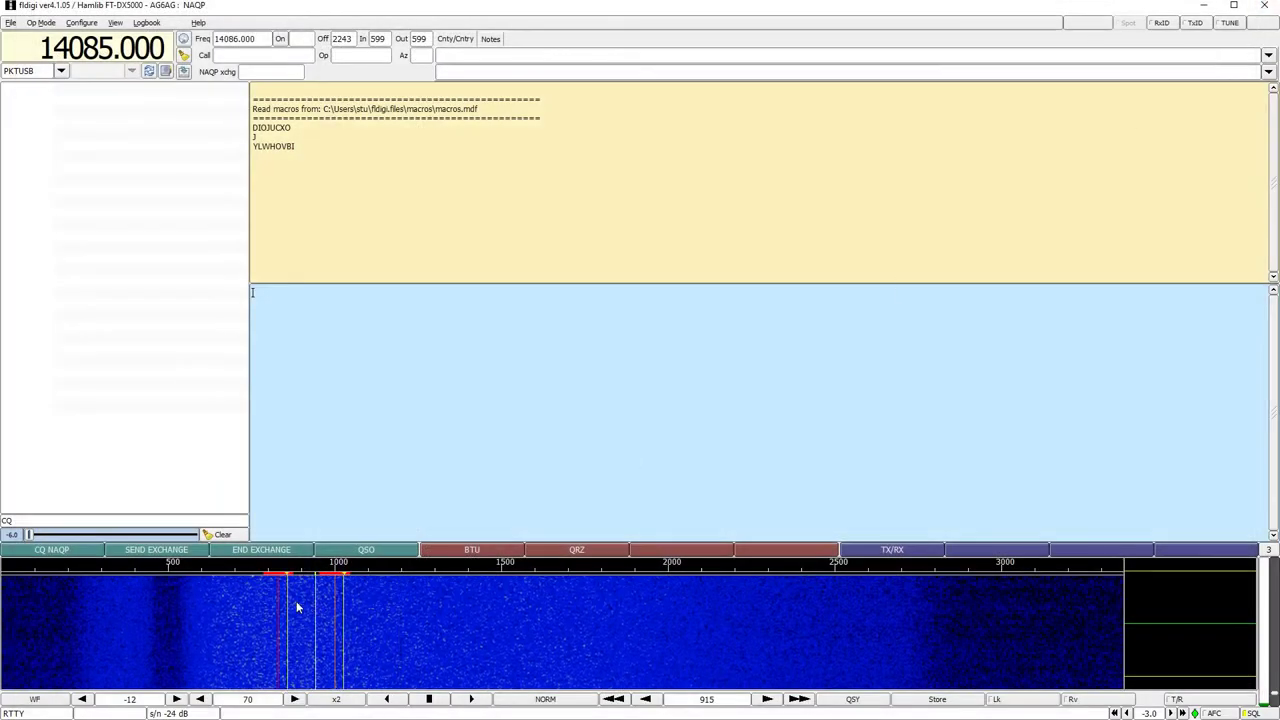
# - Rename the QSO macro button label to Reply
pyautogui.rightClick(348, 553)
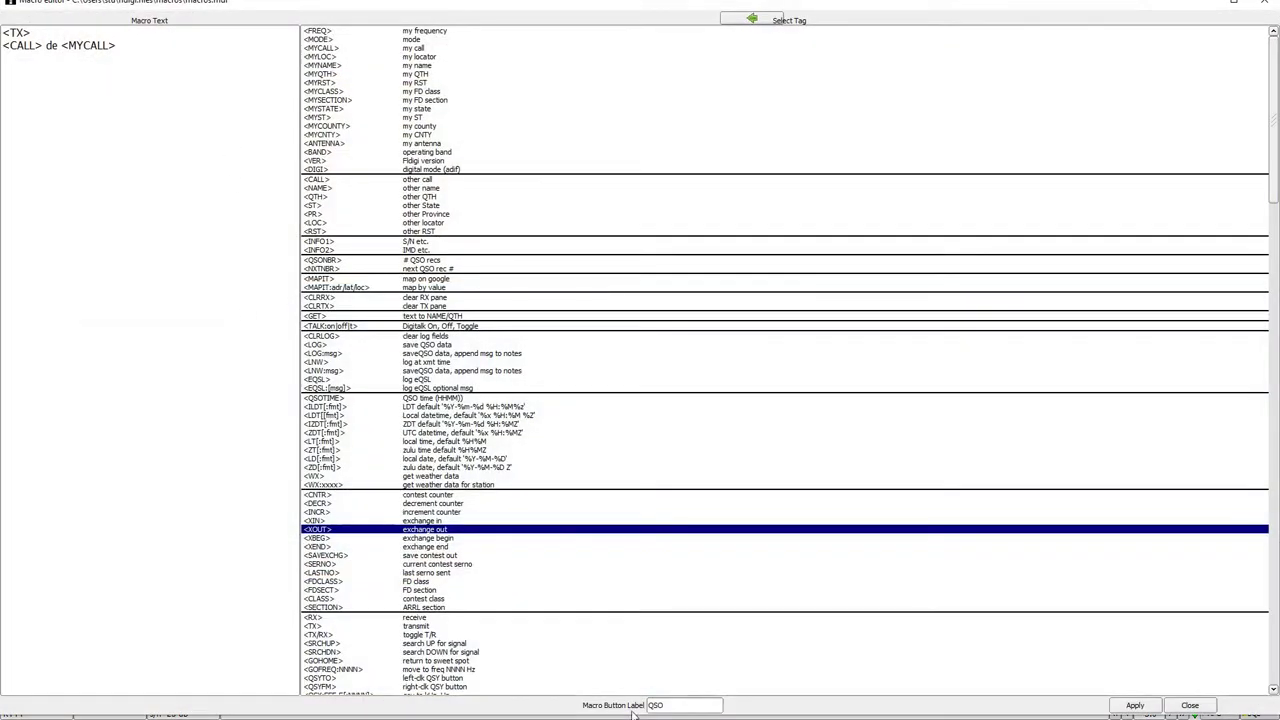
pyautogui.doubleClick(669, 704)
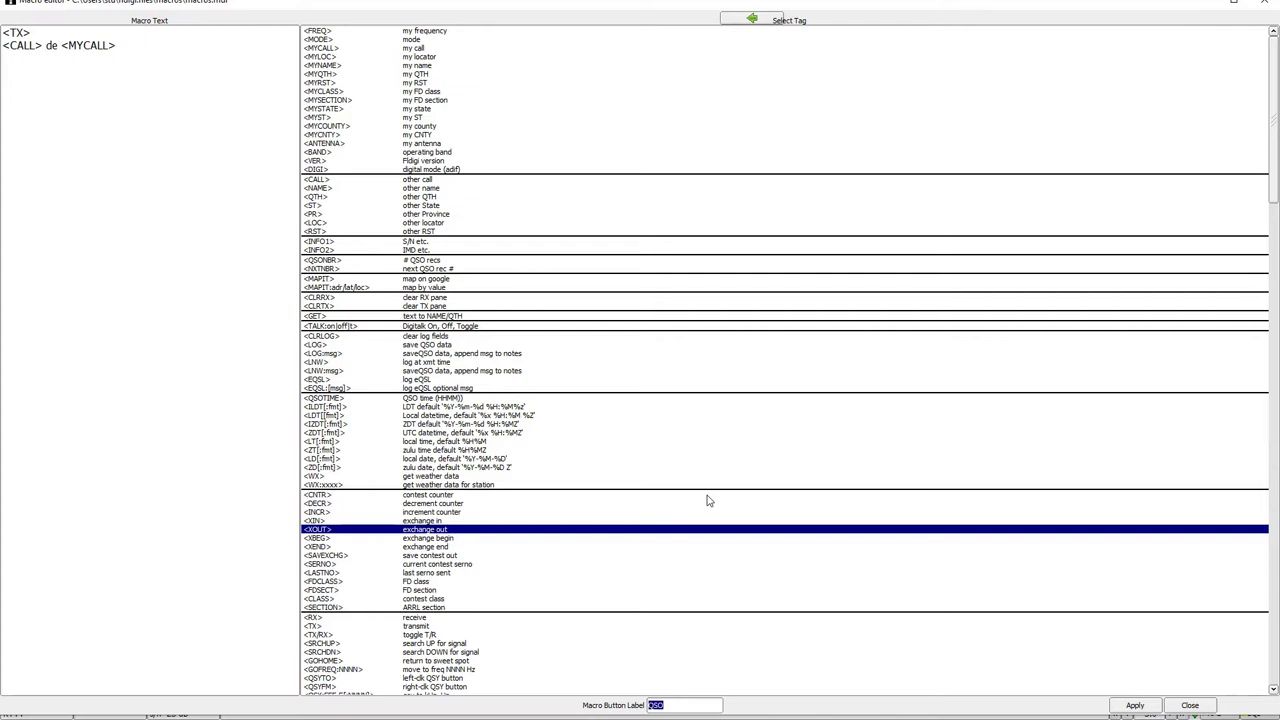
pyautogui.write('Reply')
# - Replace the Reply macro text with <TX> <MYCALL> <RX> and apply it
pyautogui.moveTo(2, 45); pyautogui.dragTo(60, 56)
pyautogui.press('Return')
pyautogui.write('<R')
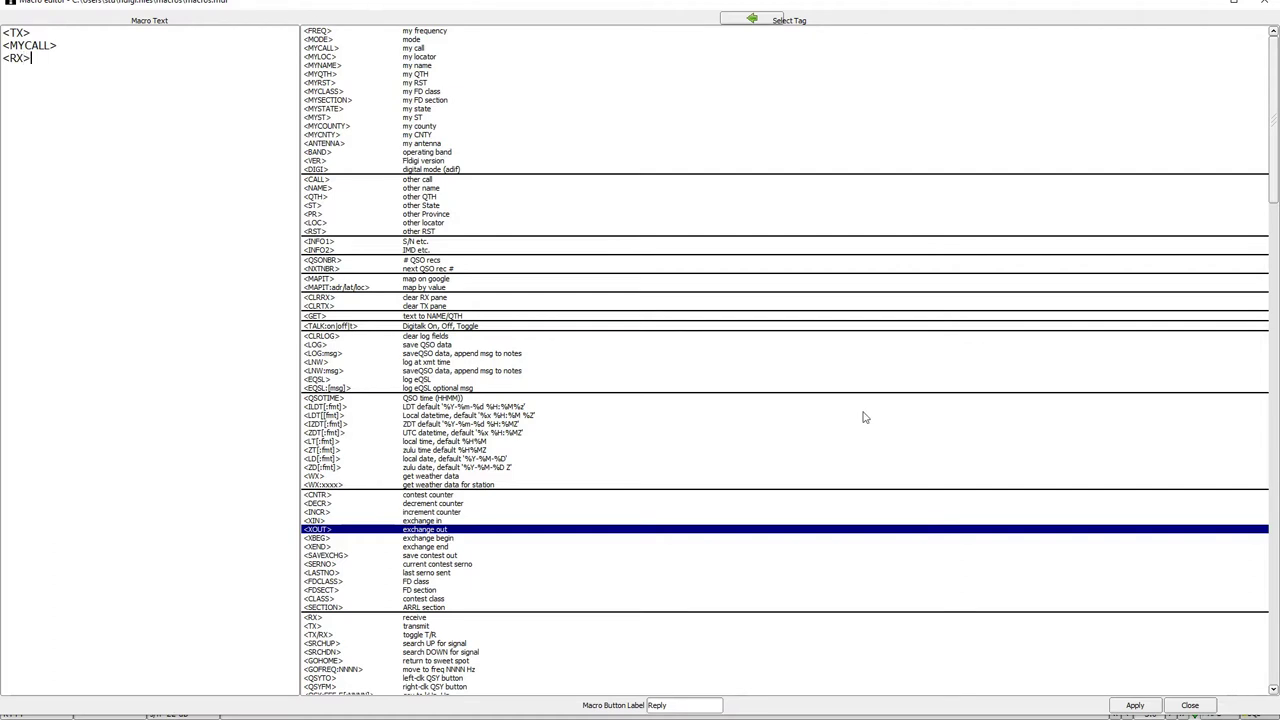
pyautogui.click(1133, 706)
pyautogui.click(1190, 706)
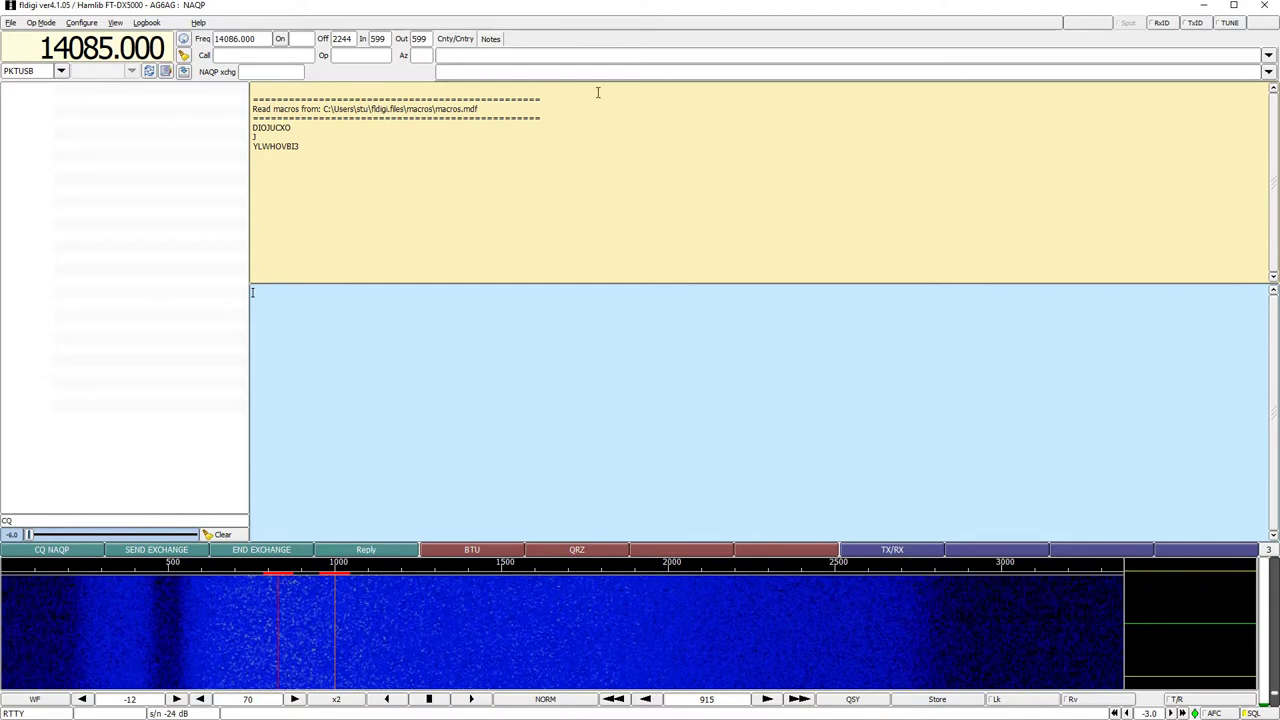
# - Reopen the configuration dialog on the Contest/Logging Contest page, showing NAQP selected
pyautogui.click(86, 23)
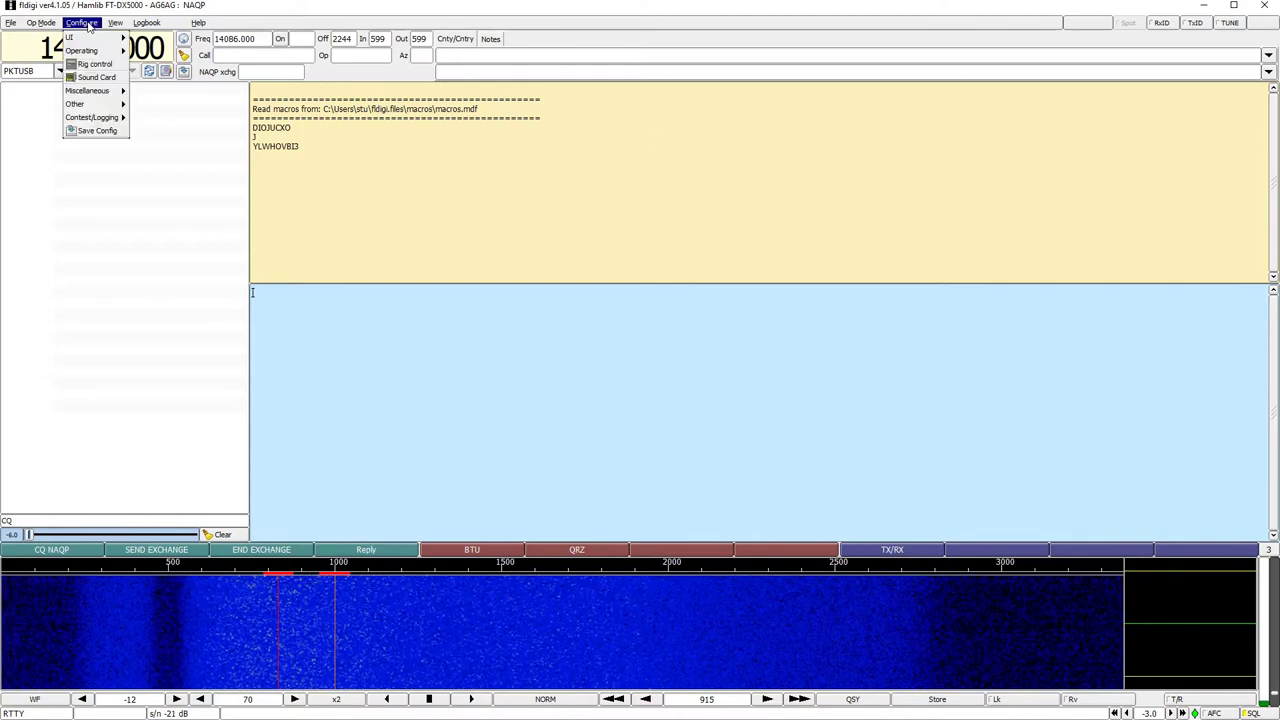
pyautogui.moveTo(72, 106)
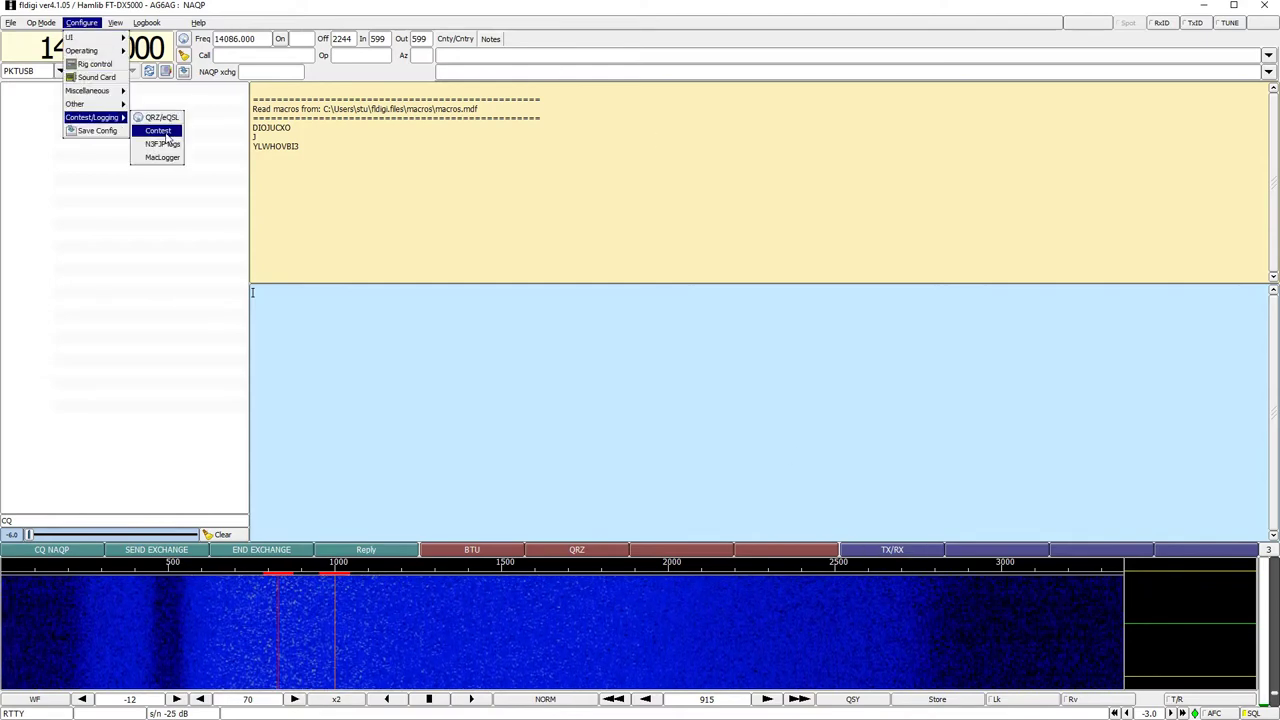
pyautogui.click(157, 129)
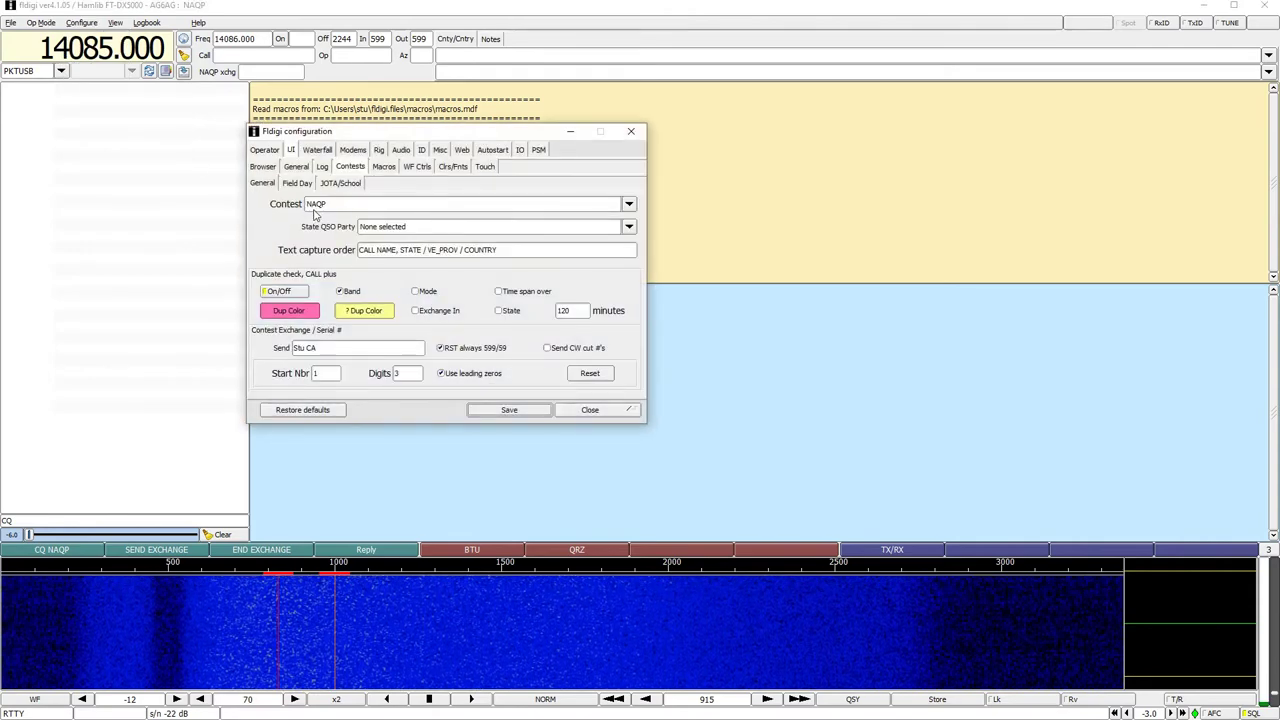